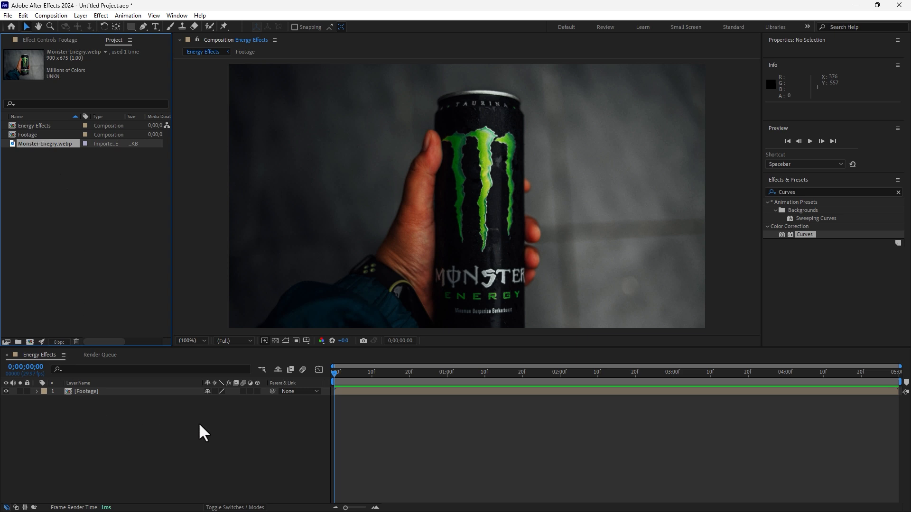
Step: Lock the Footage layer and create a new comp-size solid named Saber above it
click(86, 392)
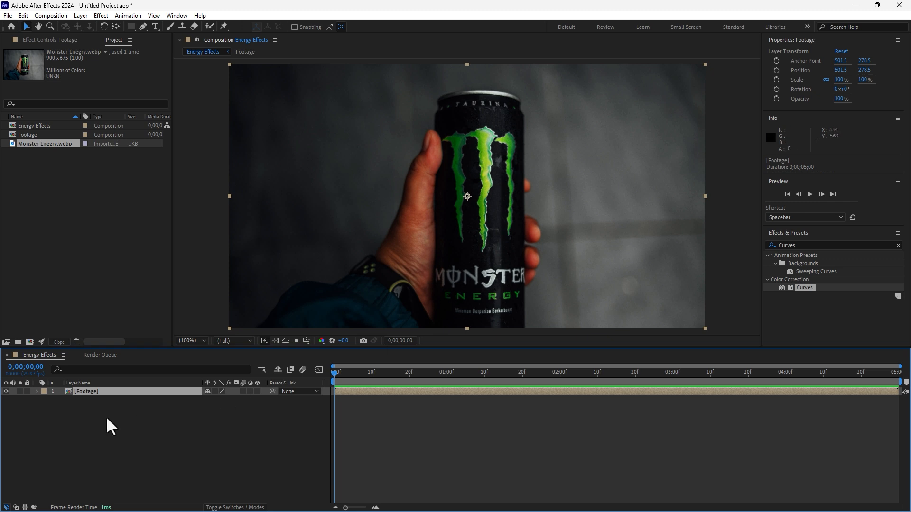
click(27, 392)
right_click(205, 453)
mouse_move(198, 333)
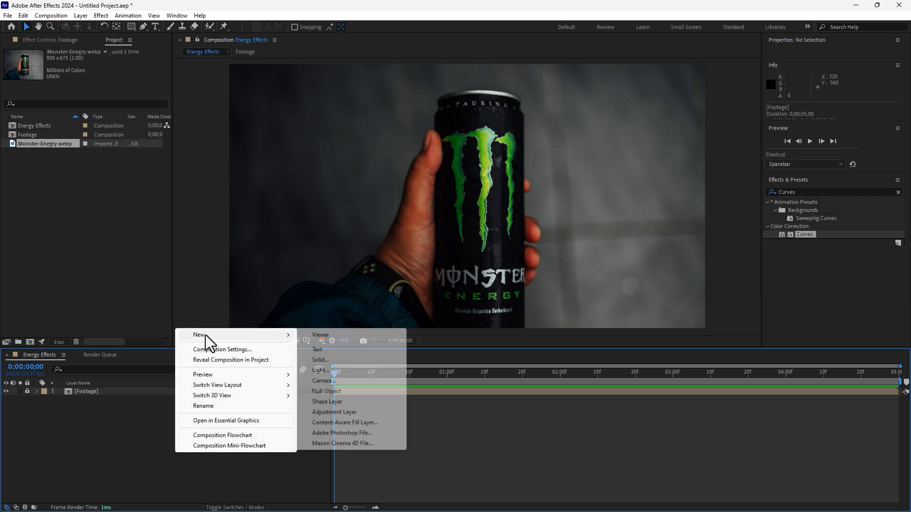
click(370, 360)
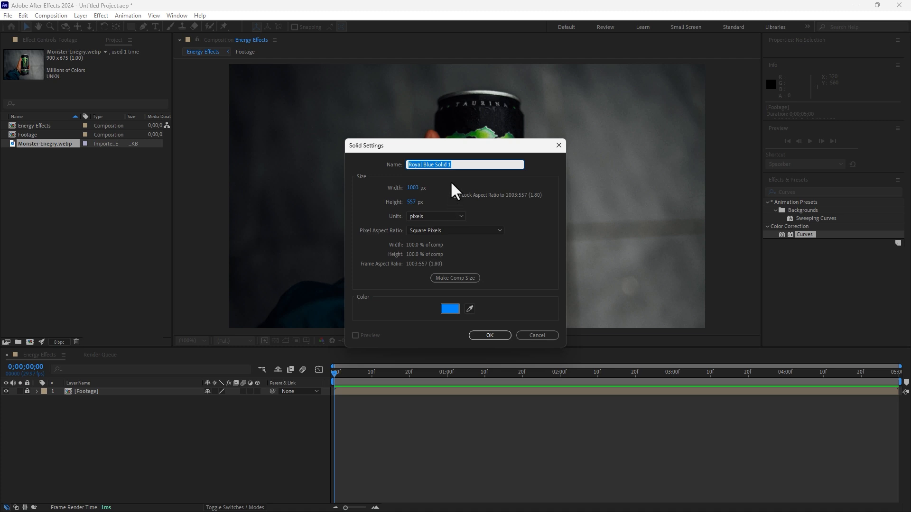
text(Saber)
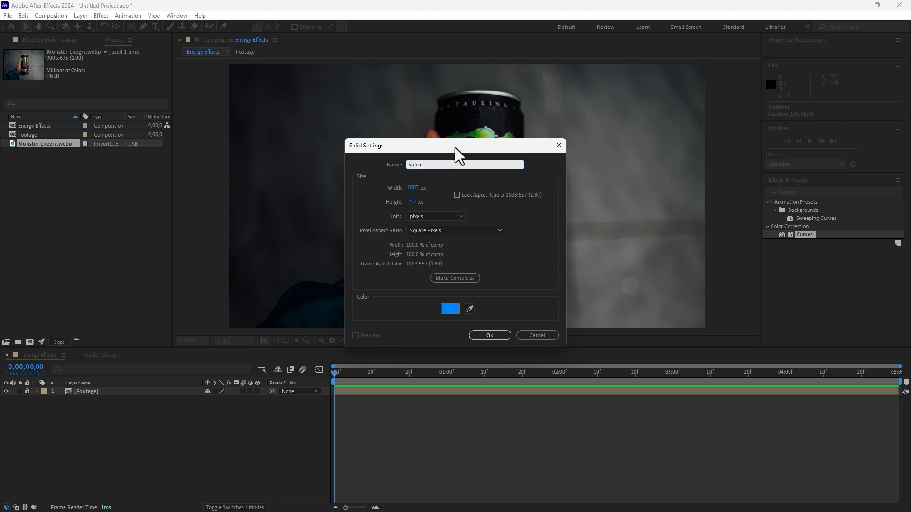
click(503, 335)
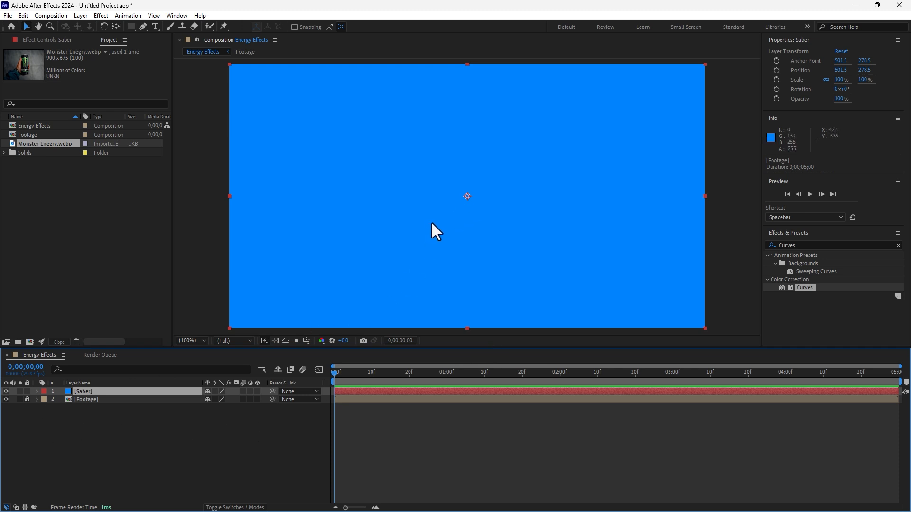
Step: Apply the Video Copilot Saber effect to the Saber solid and raise the beam's Core End to about 502.5, 56.6
click(101, 15)
mouse_move(149, 453)
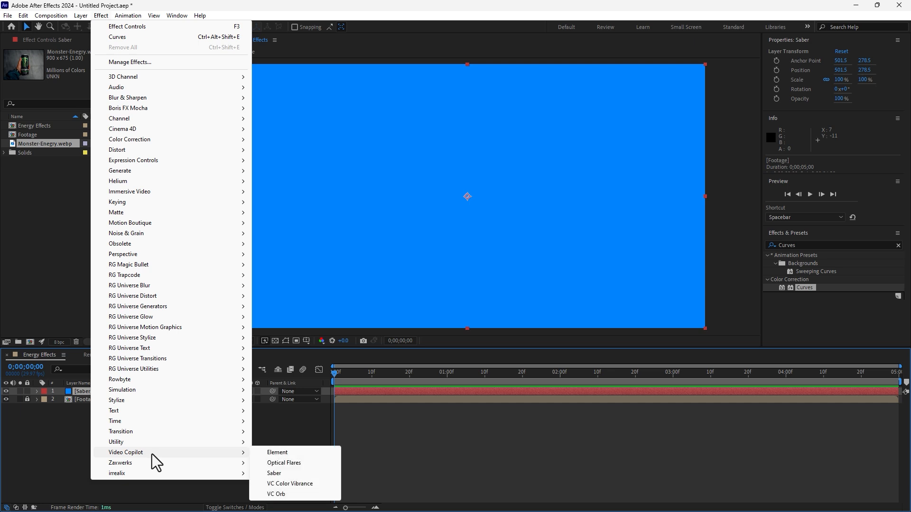
click(294, 474)
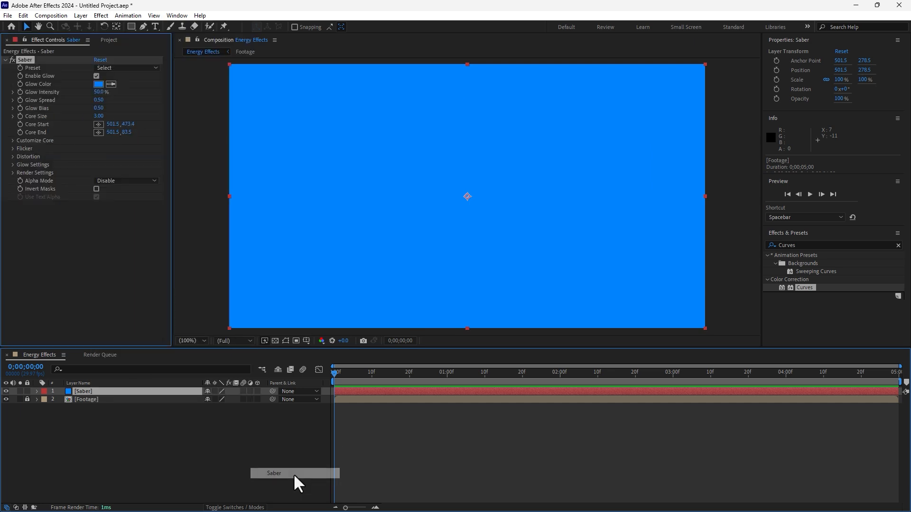
mouse_move(465, 104)
mouse_down()
mouse_move(476, 139)
mouse_move(449, 155)
mouse_move(465, 115)
mouse_move(465, 136)
mouse_move(468, 89)
mouse_up()
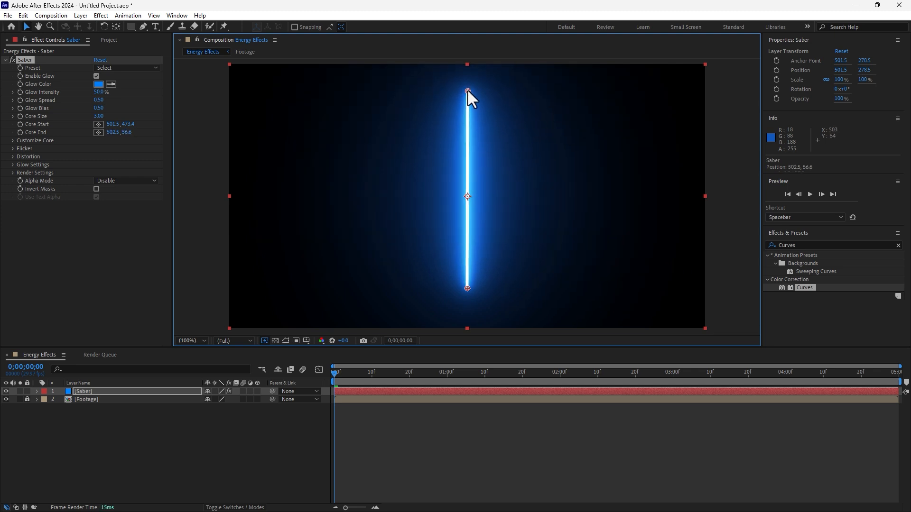
Step: Try the Firestorm, Meteor, Fog and Narrow Bright presets on the Saber effect
click(134, 69)
click(138, 122)
click(129, 69)
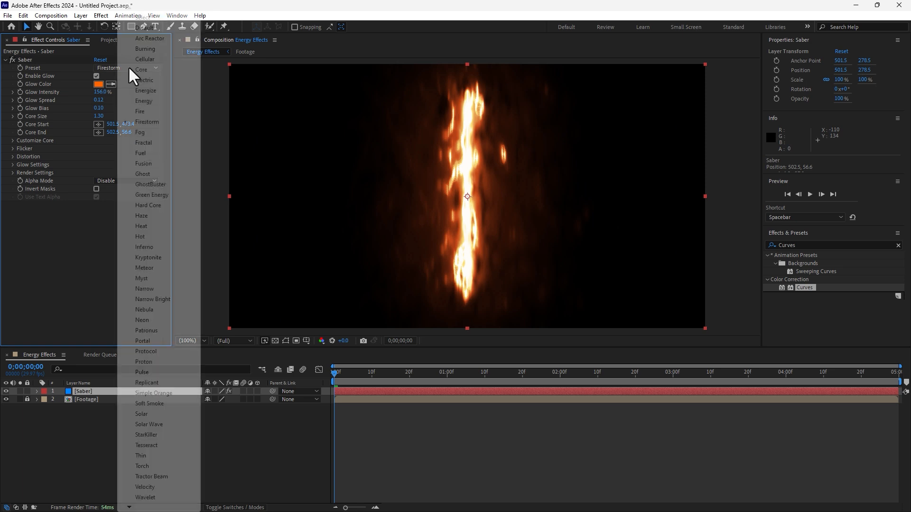
click(145, 267)
click(126, 71)
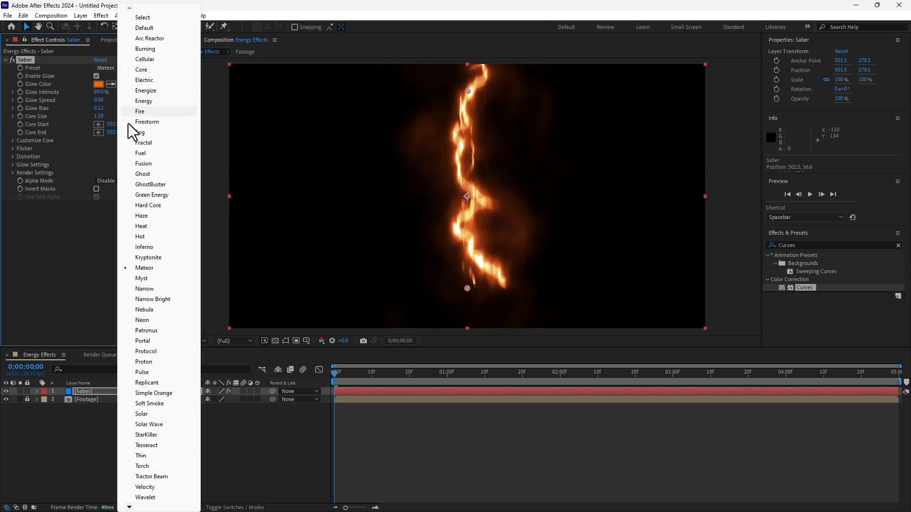
click(131, 268)
click(136, 69)
click(141, 132)
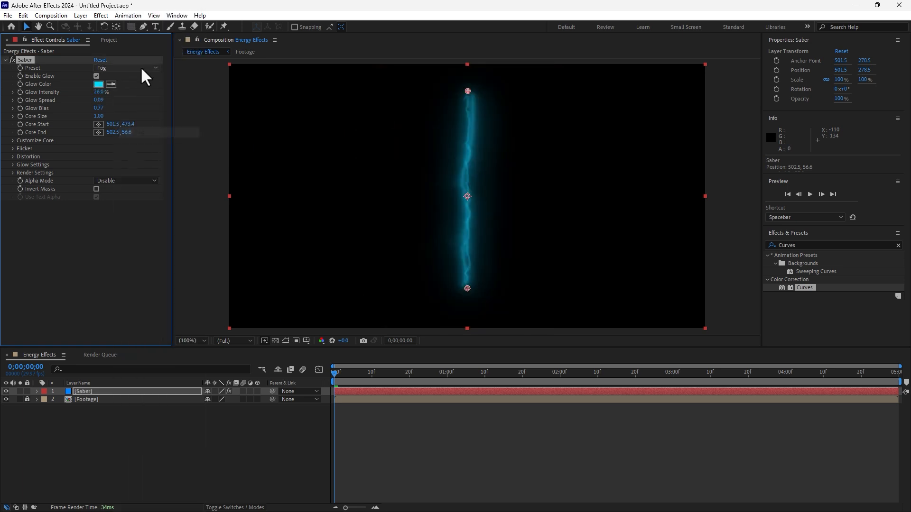
click(141, 69)
click(143, 299)
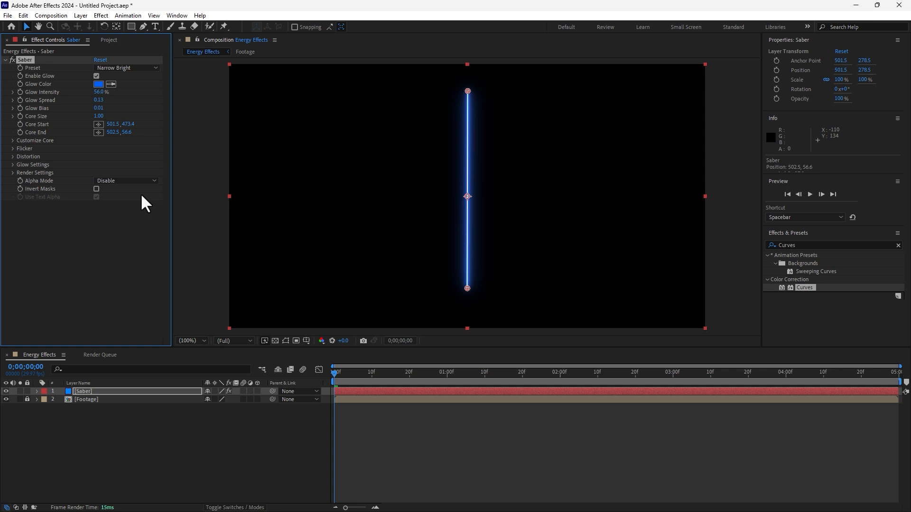
Step: Set the Saber effect's preset to Default and the Saber layer's blending mode to Add
click(123, 71)
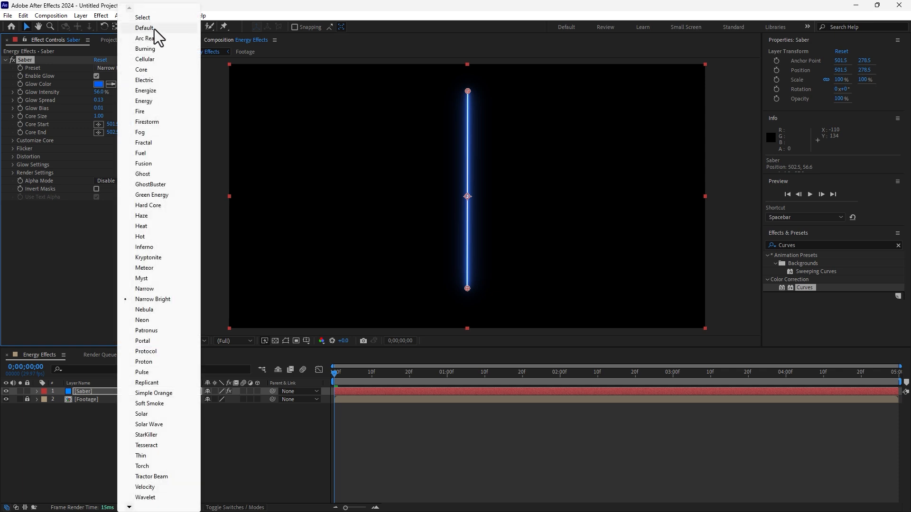
click(144, 28)
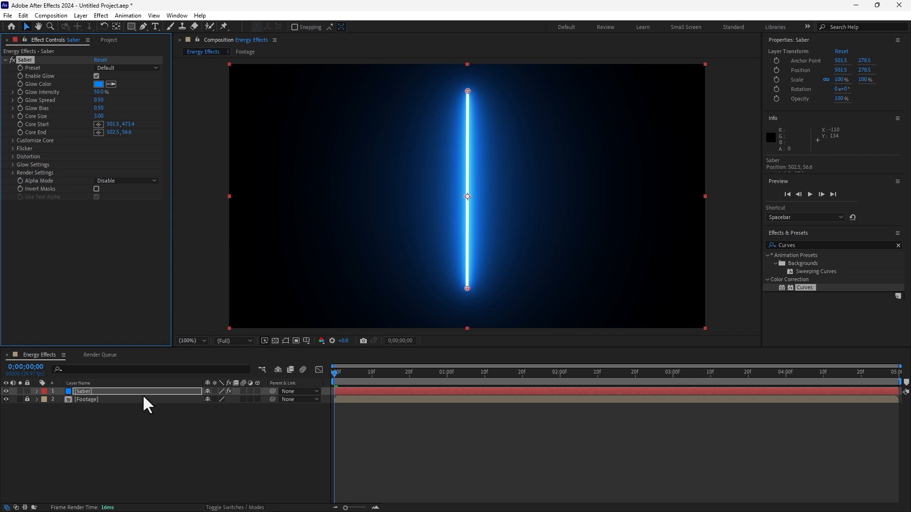
key(F4)
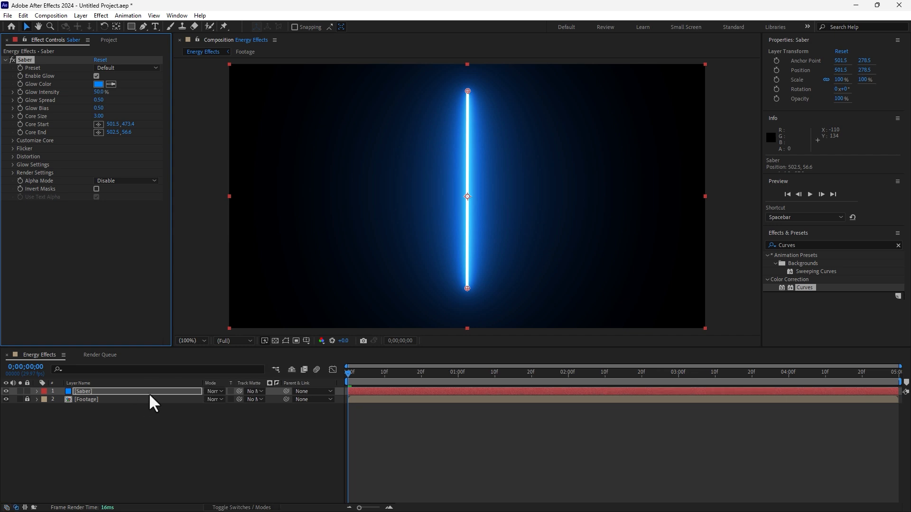
click(219, 388)
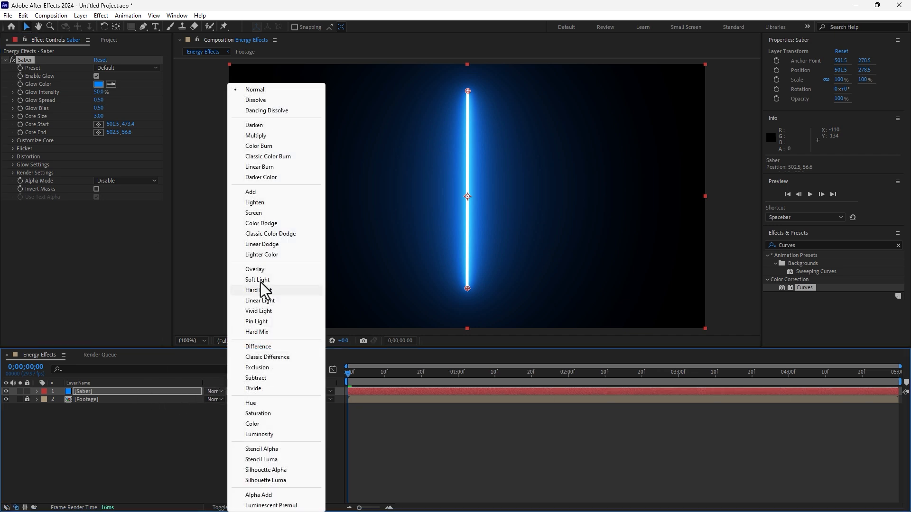
click(277, 194)
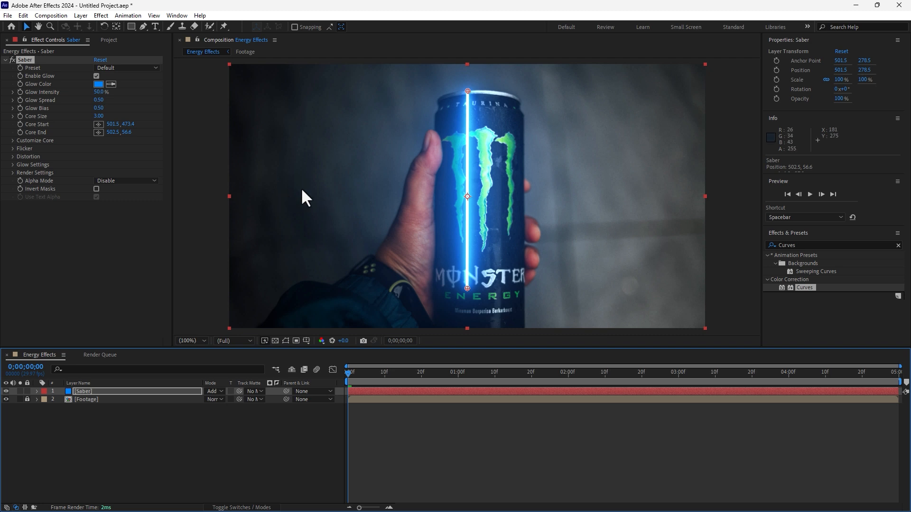
Step: Change the Saber effect's Glow Color to green 00FF2A and reduce its Core Size to 1.68
click(99, 85)
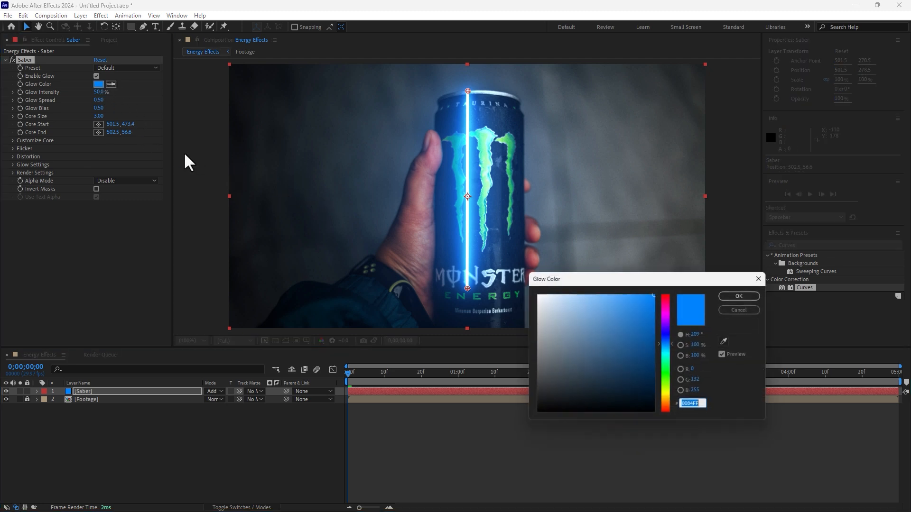
click(667, 370)
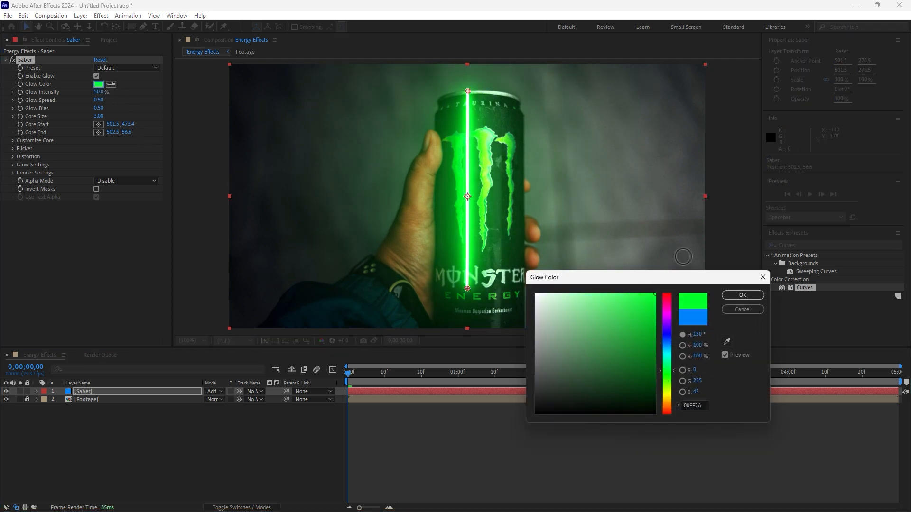
click(742, 295)
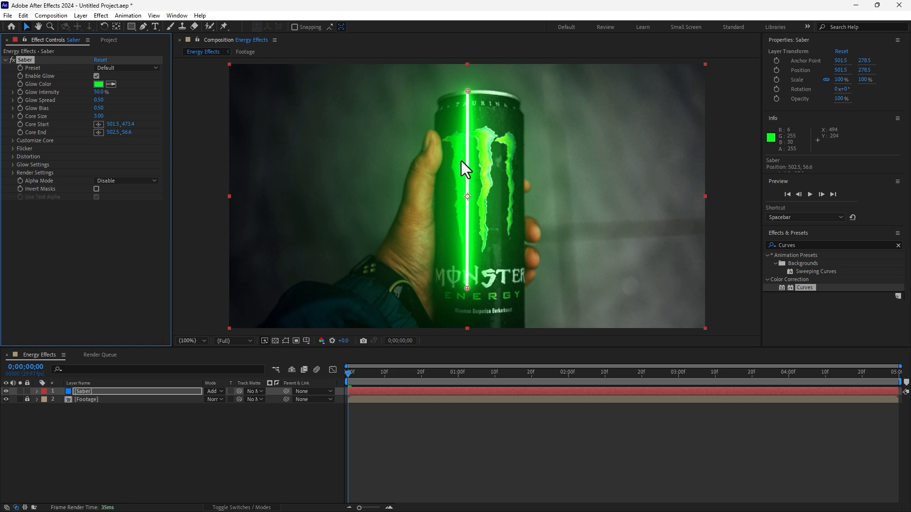
key(period)
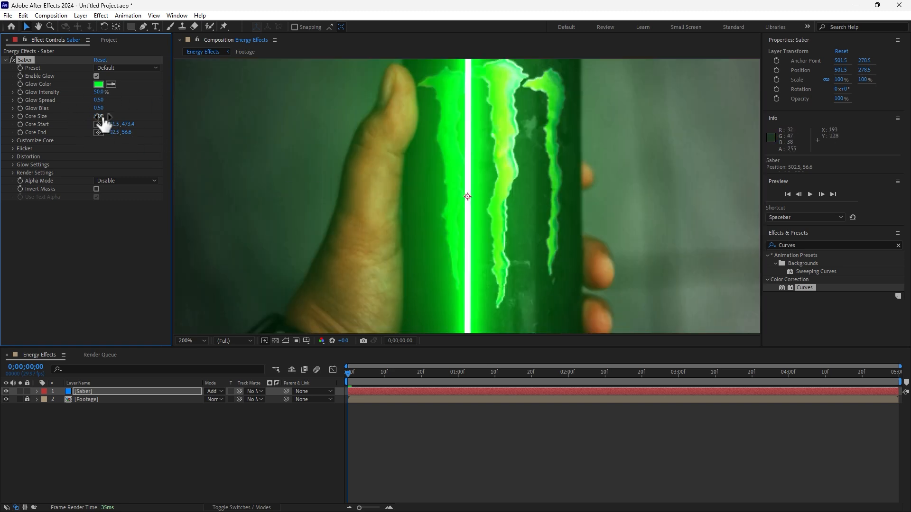
drag(94, 116, 44, 122)
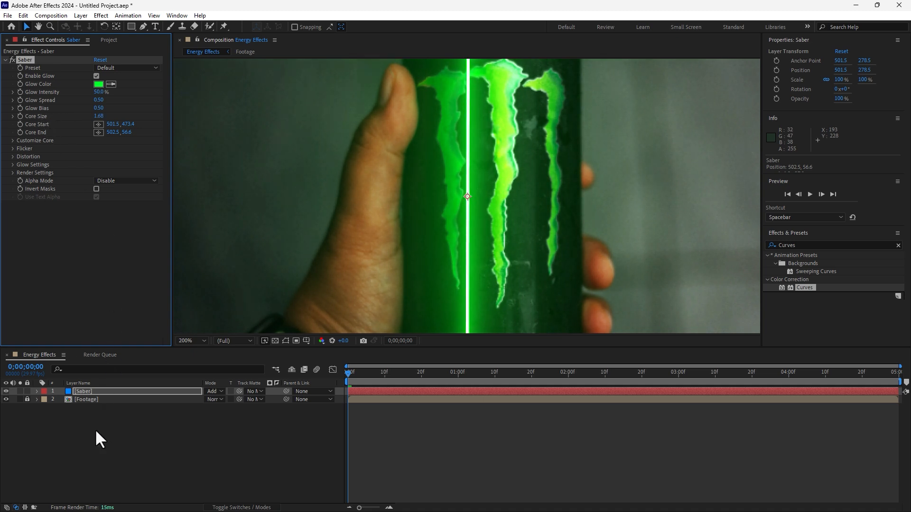
Step: Hide the Saber layer while keeping it selected, exposing the can's logo for tracing
click(84, 390)
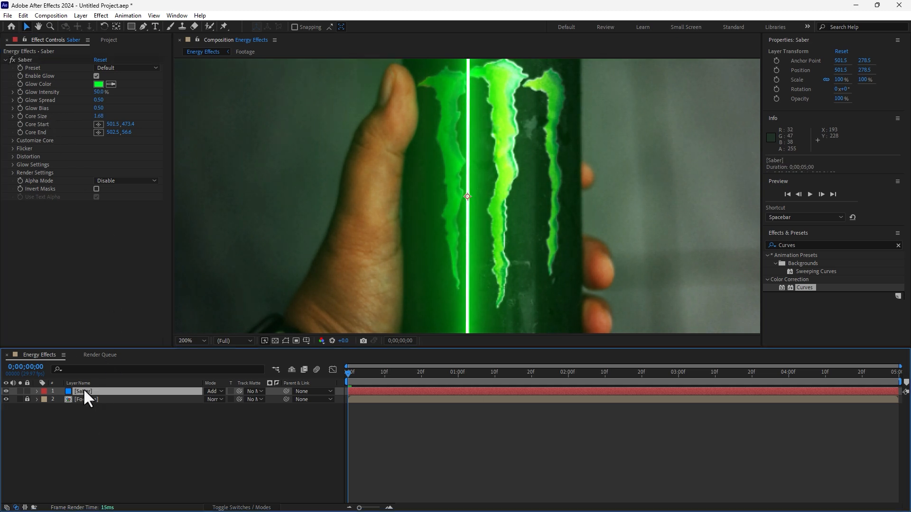
click(6, 392)
drag(526, 171, 396, 183)
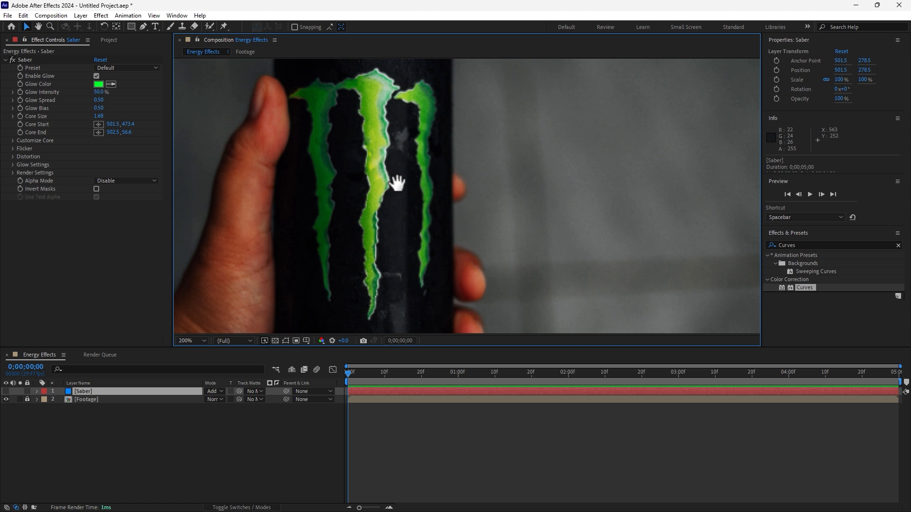
Step: Begin a Pen tool mask on the Saber layer, tracing the logo's upper edge from the middle claw's peak to the left tip
key(grave)
drag(368, 227, 375, 207)
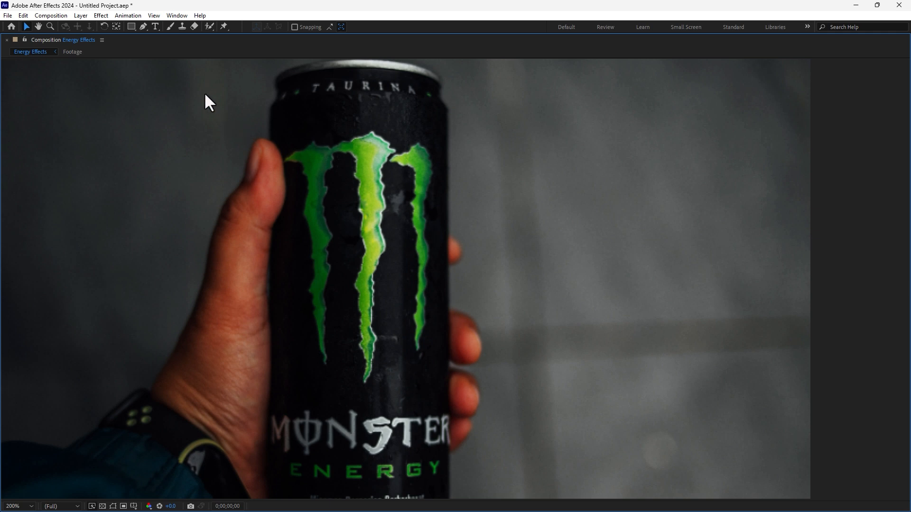
key(h)
key(period)
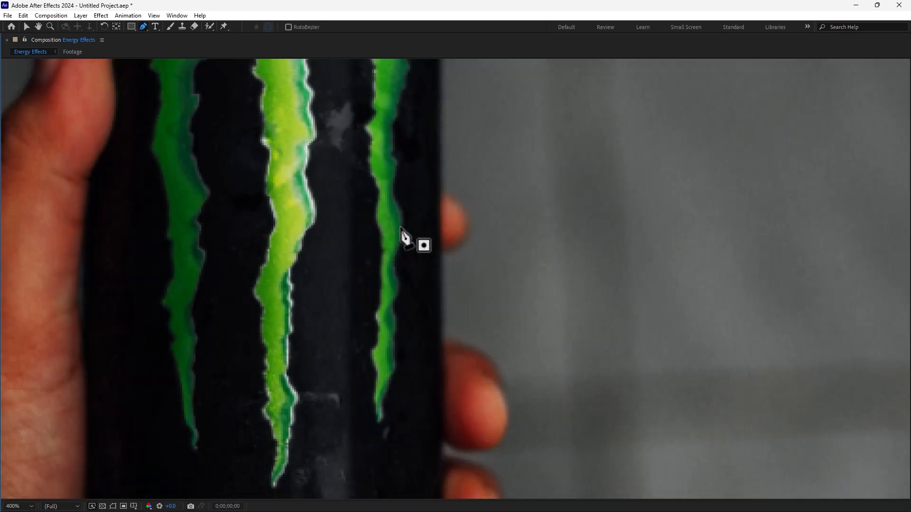
drag(405, 238, 454, 340)
key(g)
click(342, 97)
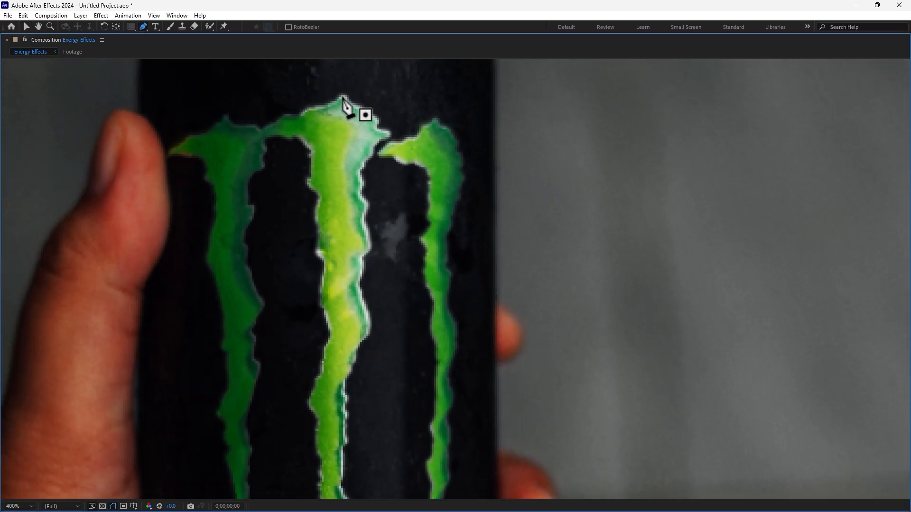
click(311, 108)
click(293, 116)
click(269, 122)
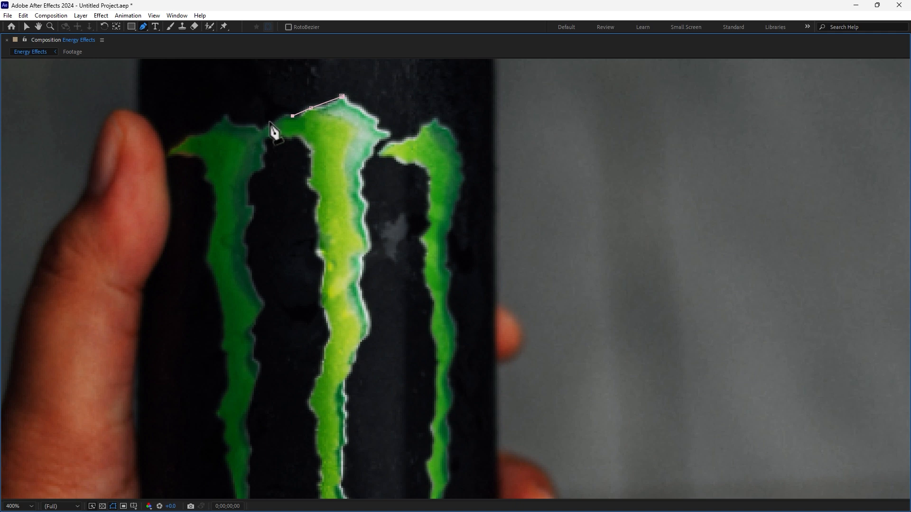
click(262, 130)
click(243, 123)
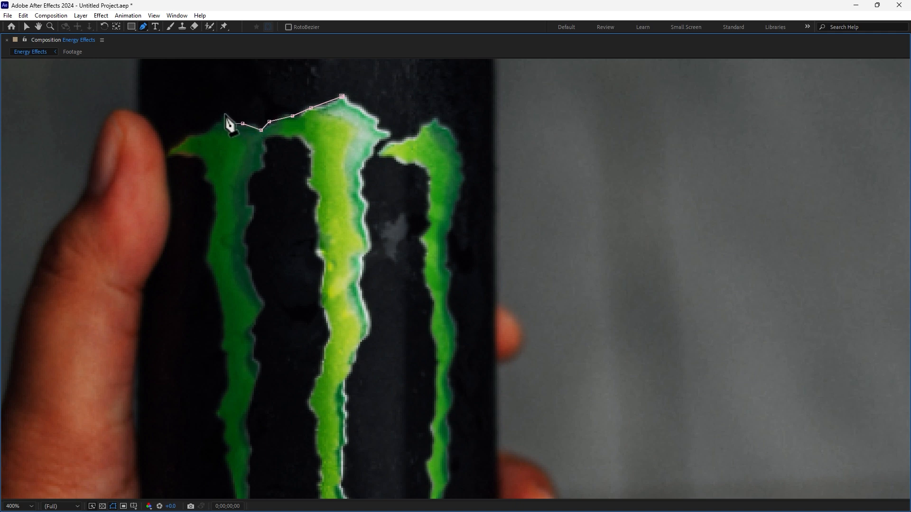
click(206, 137)
click(189, 139)
click(165, 151)
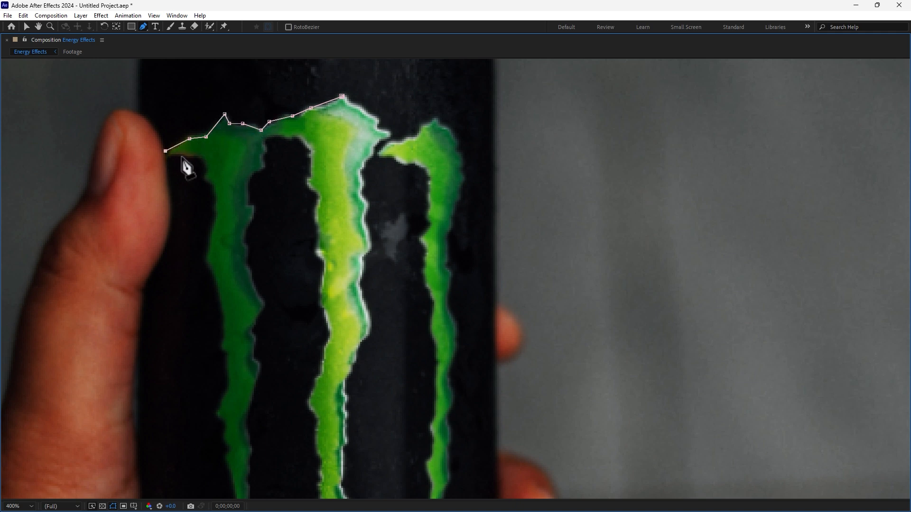
Step: Continue the mask around the left claw, down its left edge and back up its right edge
click(193, 155)
click(203, 170)
click(210, 187)
click(217, 213)
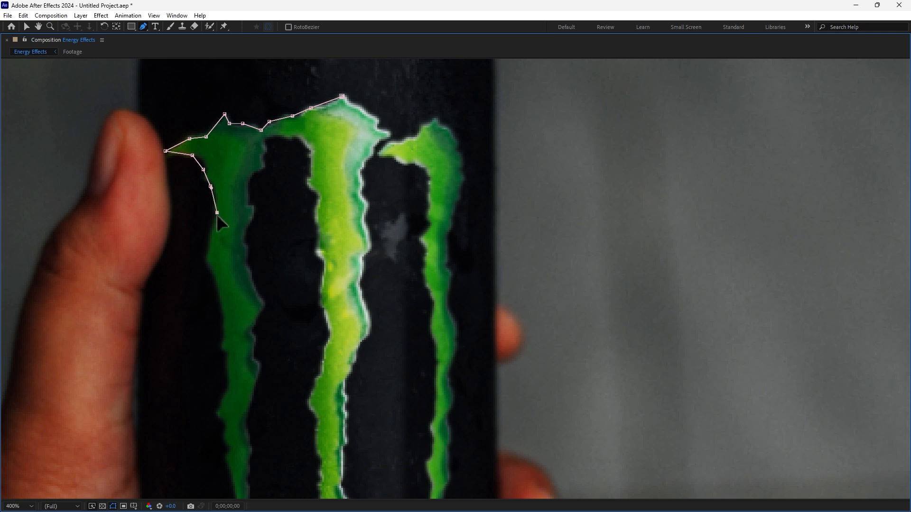
click(211, 242)
click(205, 263)
click(221, 297)
click(223, 347)
click(229, 363)
click(225, 402)
click(218, 415)
click(220, 431)
click(225, 445)
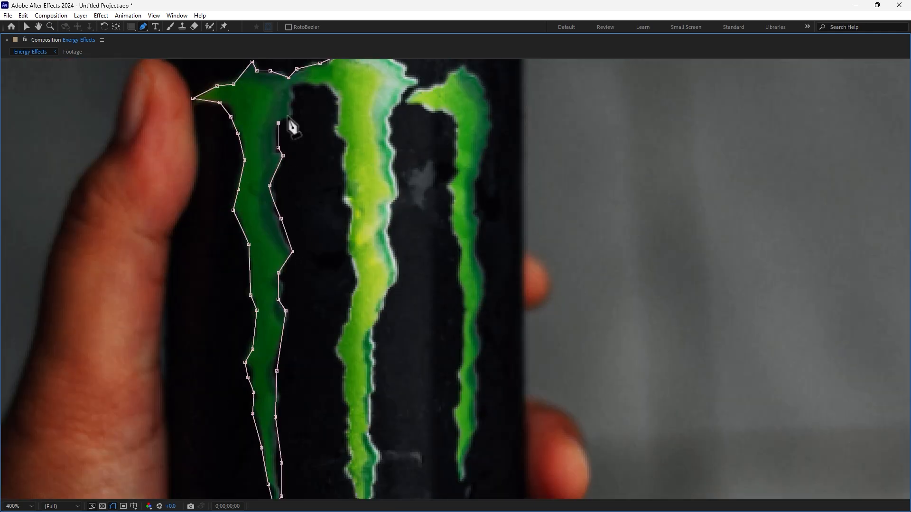
Step: Trace the mask around the middle claw and onto the left edge of the right claw
click(341, 390)
click(349, 412)
click(372, 115)
click(403, 125)
click(424, 221)
click(420, 249)
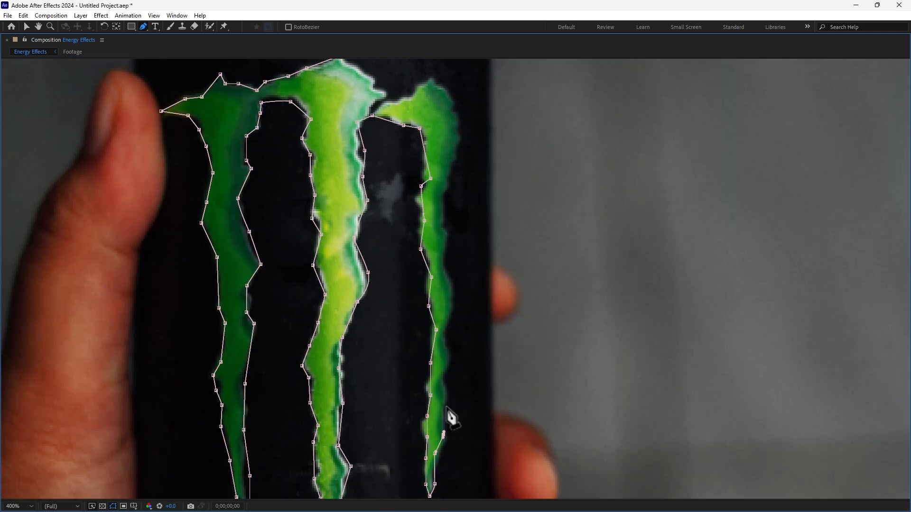
Step: Trace up the right claw's right edge and across its upper edge, closing the mask at the middle claw's peak
click(446, 326)
drag(453, 299, 455, 284)
click(444, 270)
click(451, 238)
click(445, 222)
click(448, 194)
click(460, 160)
click(459, 132)
drag(364, 117, 380, 195)
click(388, 159)
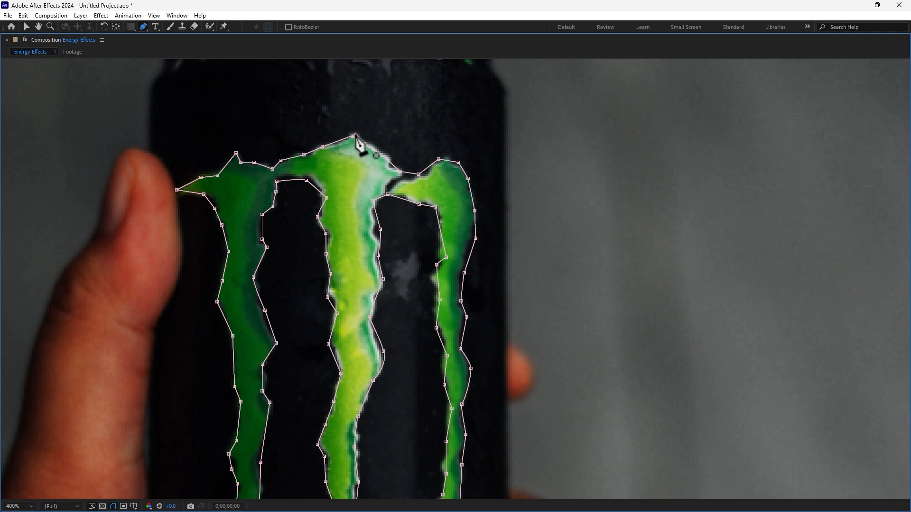
key(grave)
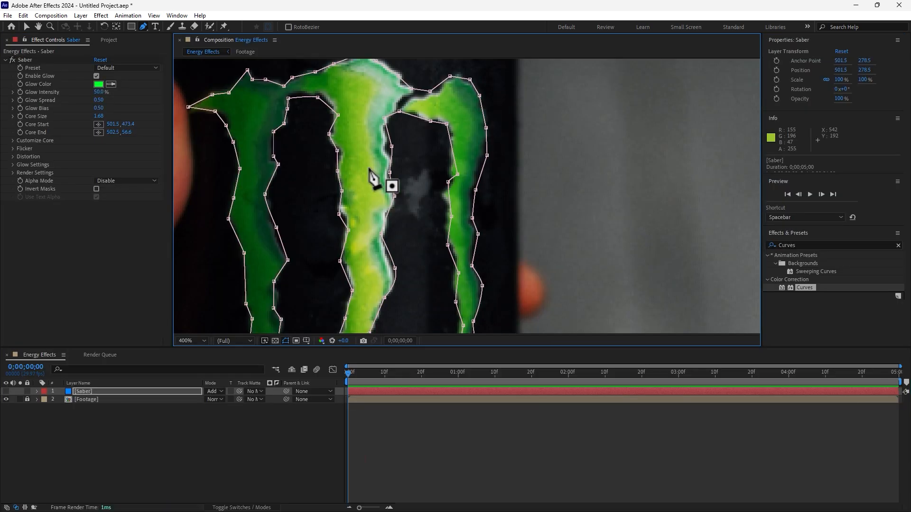
Step: Make the Saber layer visible and set its Core Type to Layer Masks so the glow follows the logo mask
drag(366, 193, 435, 175)
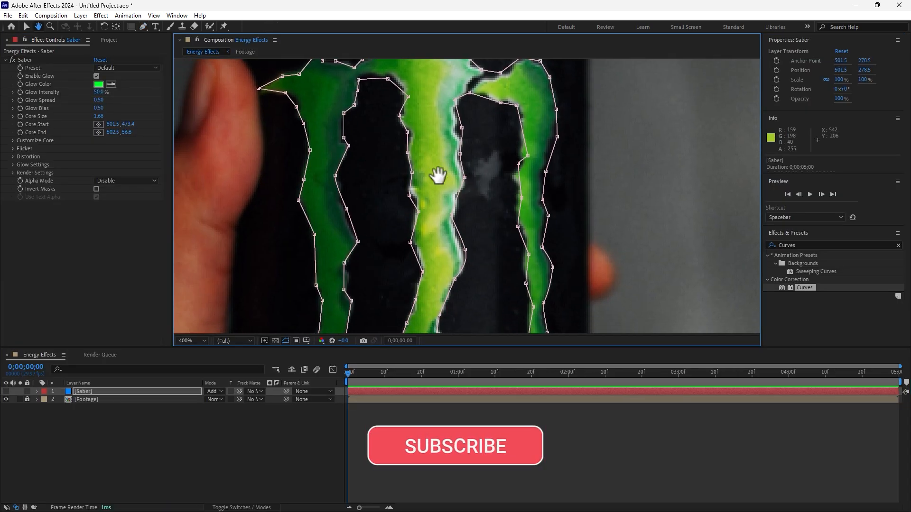
scroll(439, 179, down, 2)
click(200, 341)
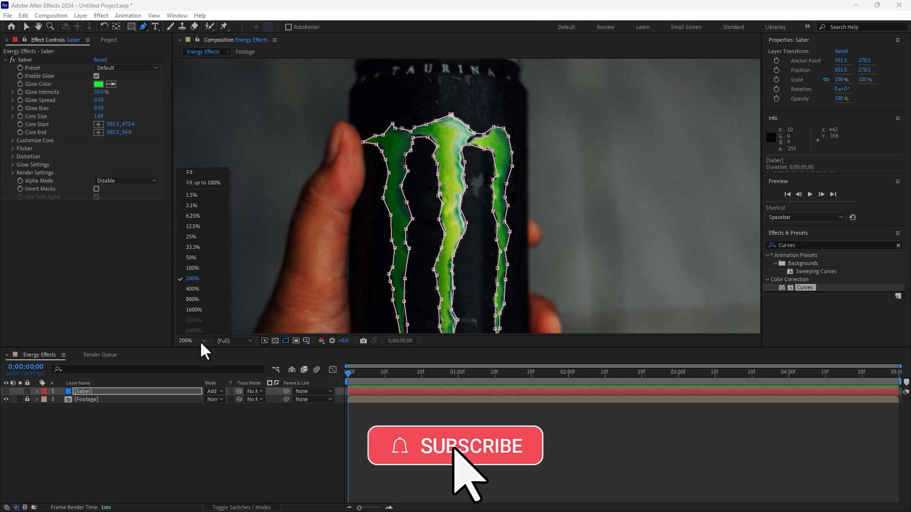
click(194, 182)
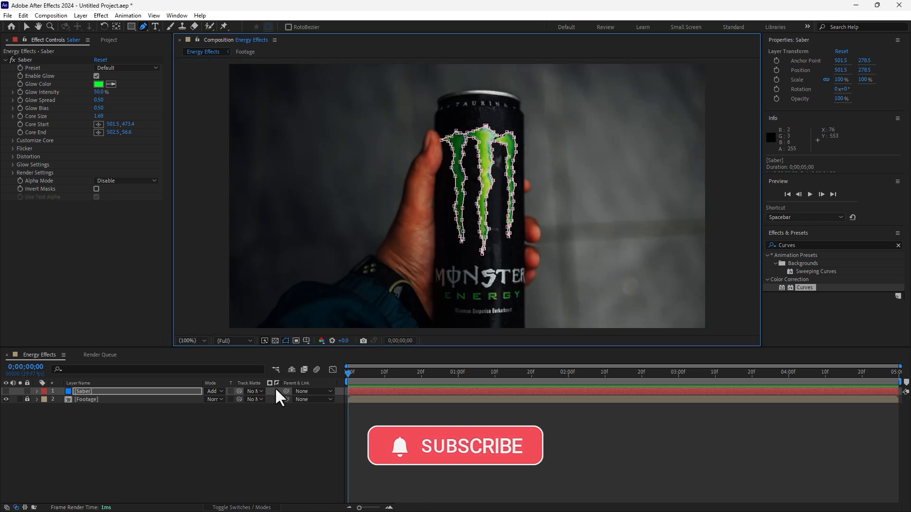
click(95, 393)
click(7, 392)
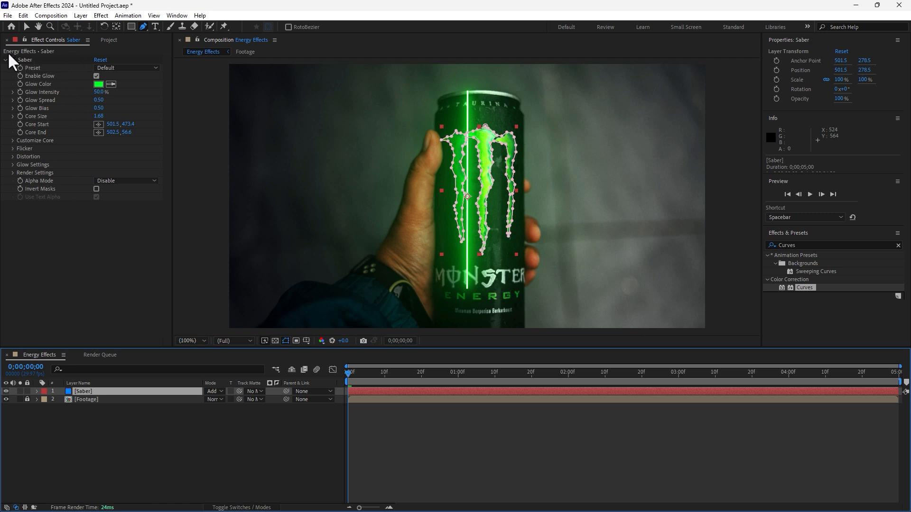
click(13, 141)
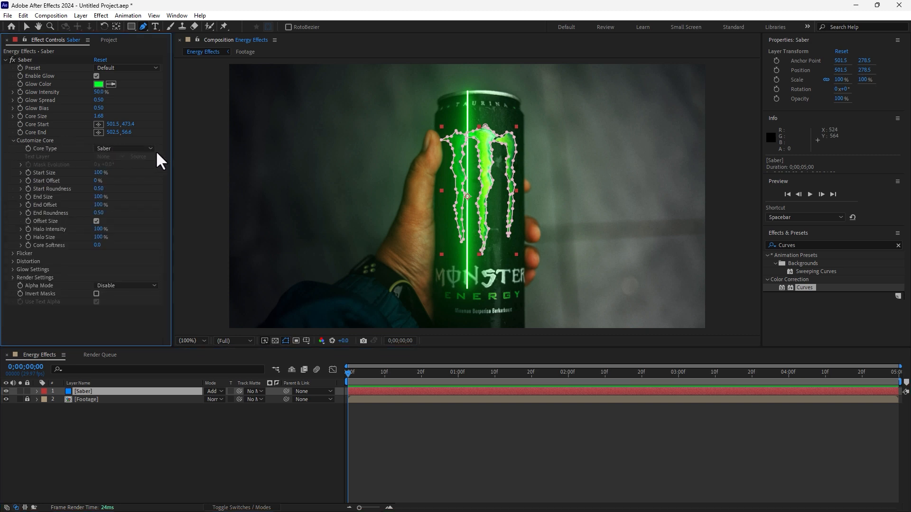
click(139, 149)
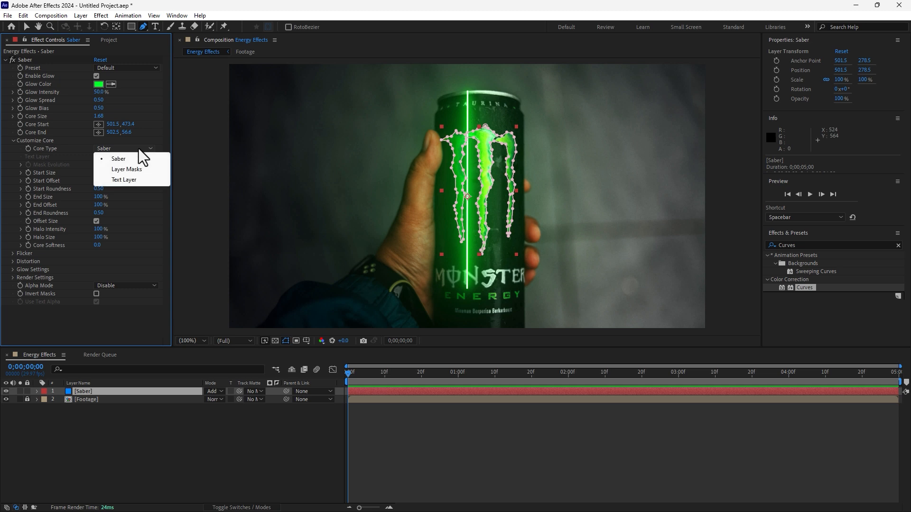
click(139, 171)
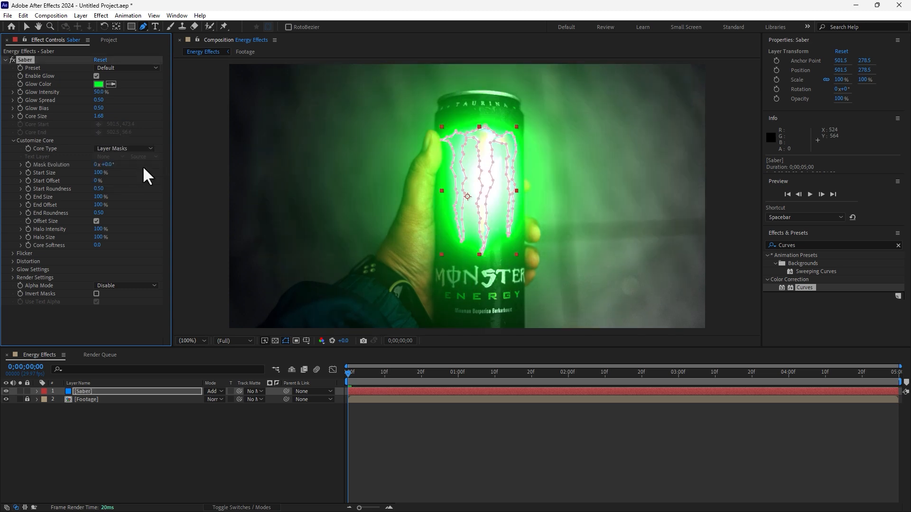
Step: Set Saber's Glow Intensity to 32.5%, Glow Spread to 0.09, Glow Bias to 0.07 and Core Size to 0.47
key(period)
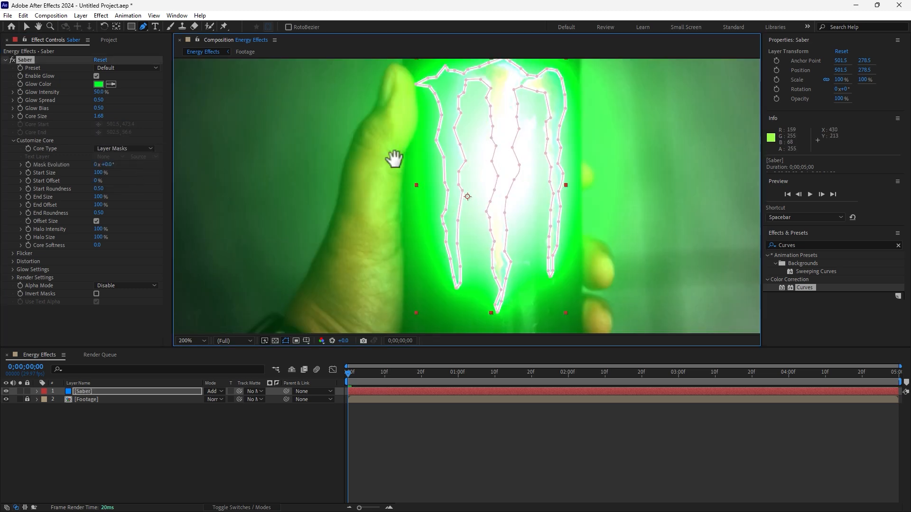
drag(394, 159, 353, 233)
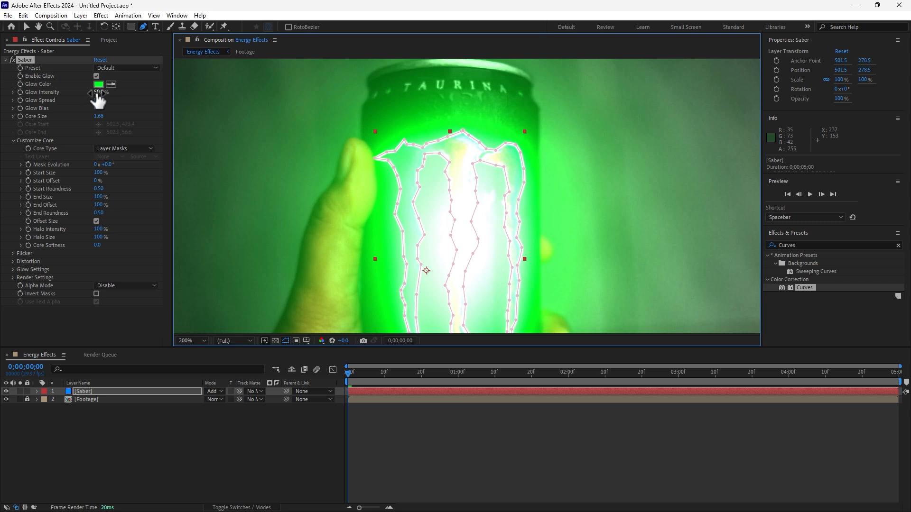
drag(98, 94, 93, 172)
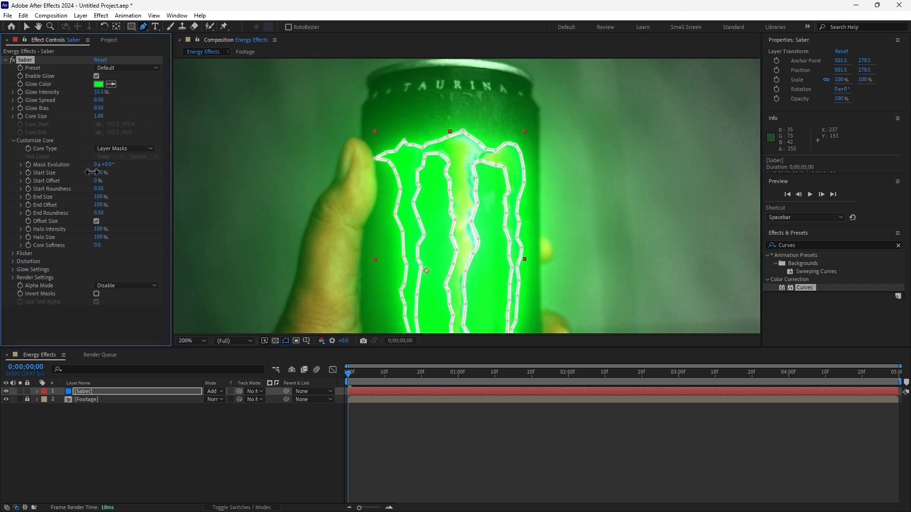
drag(98, 109, 93, 291)
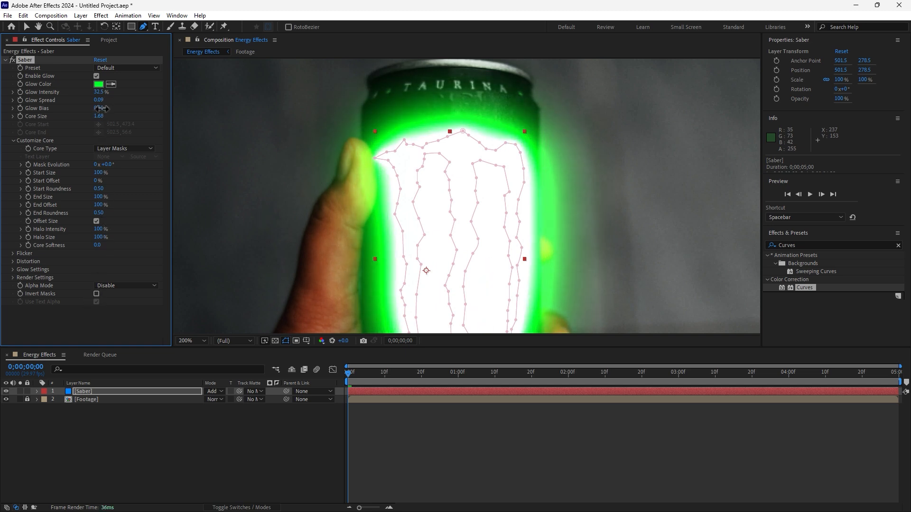
drag(99, 108, 107, 294)
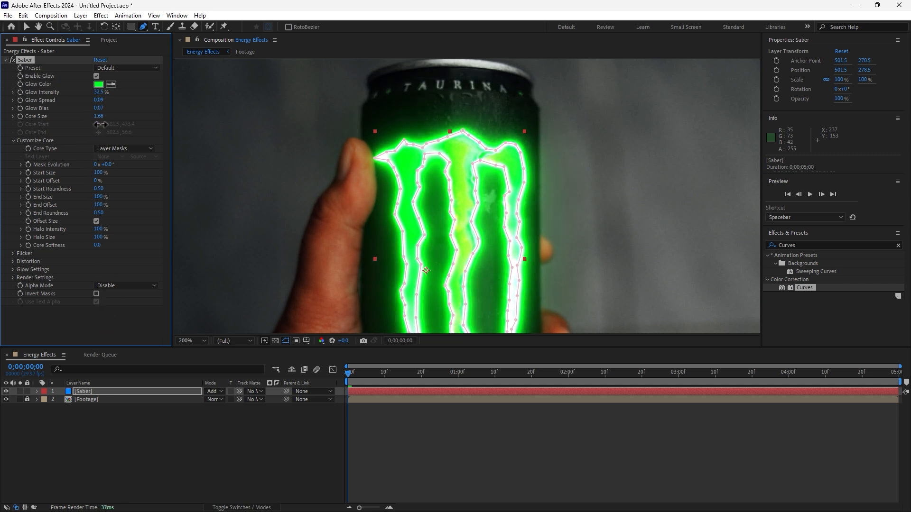
drag(98, 116, 95, 172)
click(290, 466)
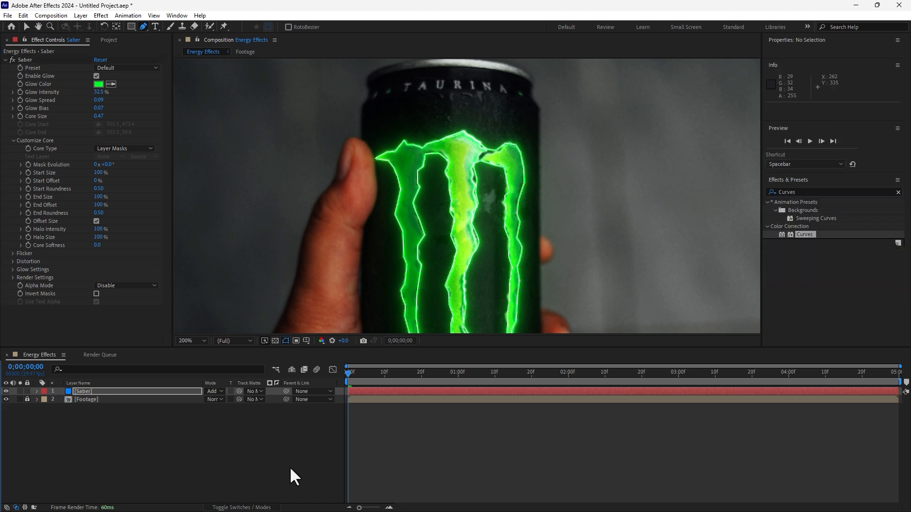
drag(499, 168, 411, 117)
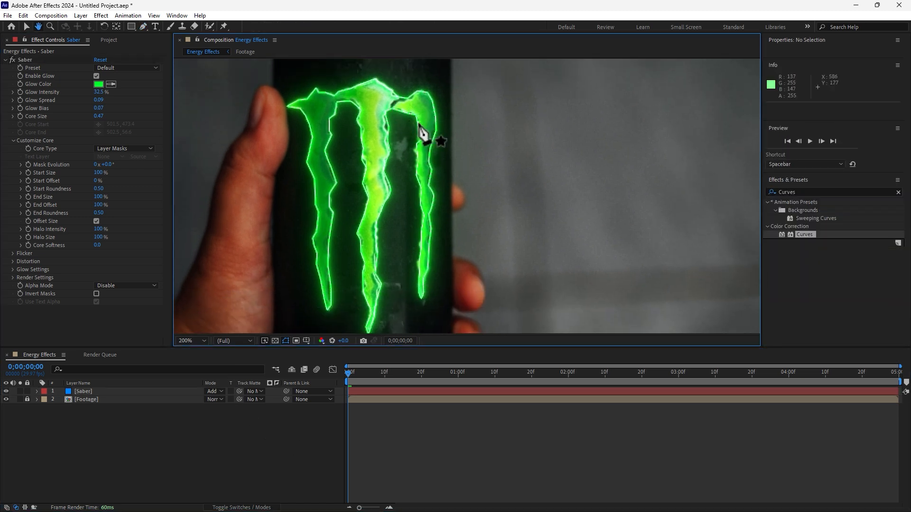
Step: Configure Saber's Glow Distortion with Distortion Amount 10.7, Distortion Type Energy and Noise Scale 81.0
click(107, 394)
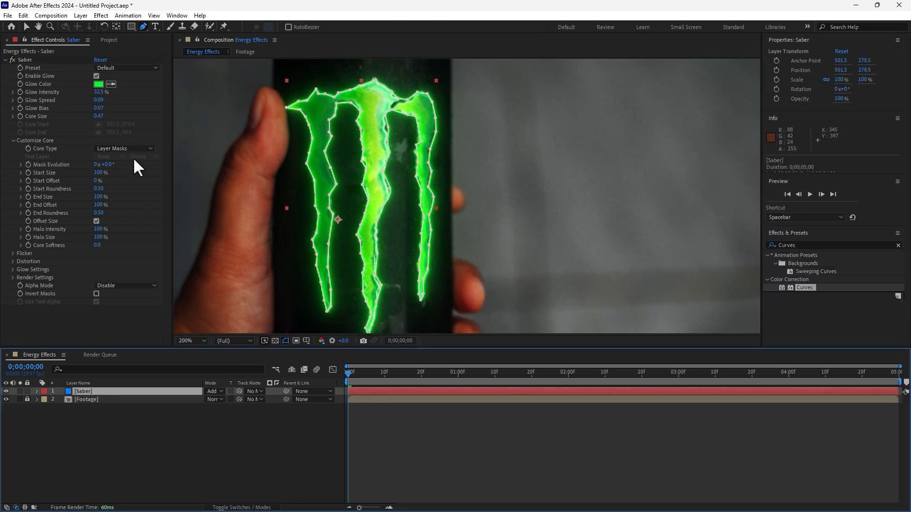
click(12, 262)
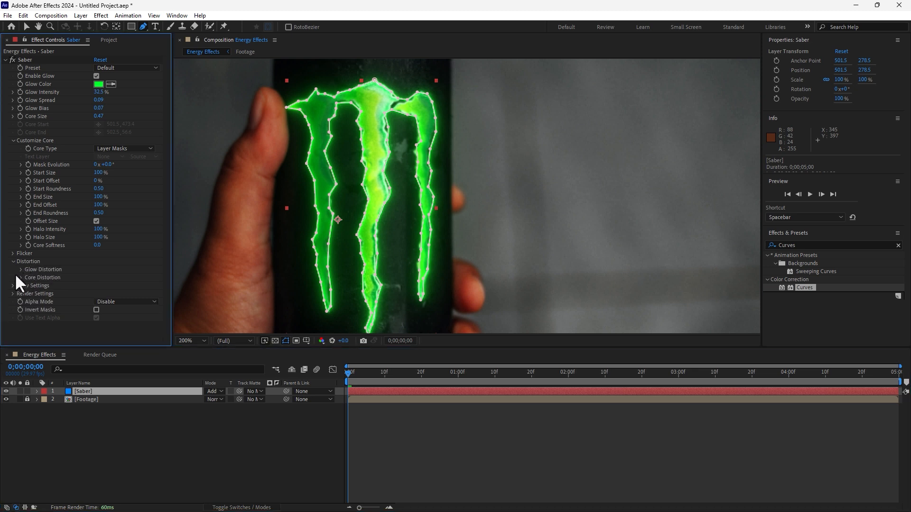
click(21, 269)
scroll(57, 257, down, 2)
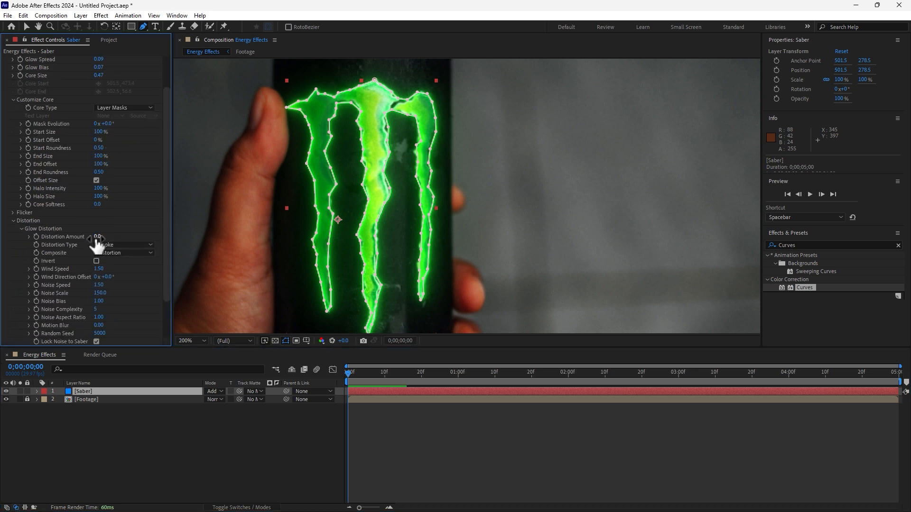
drag(102, 236, 133, 241)
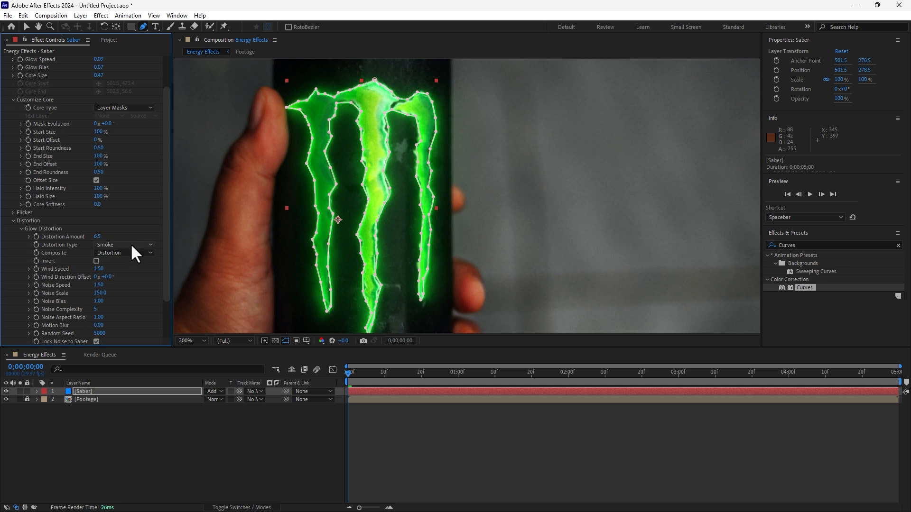
click(130, 244)
click(128, 276)
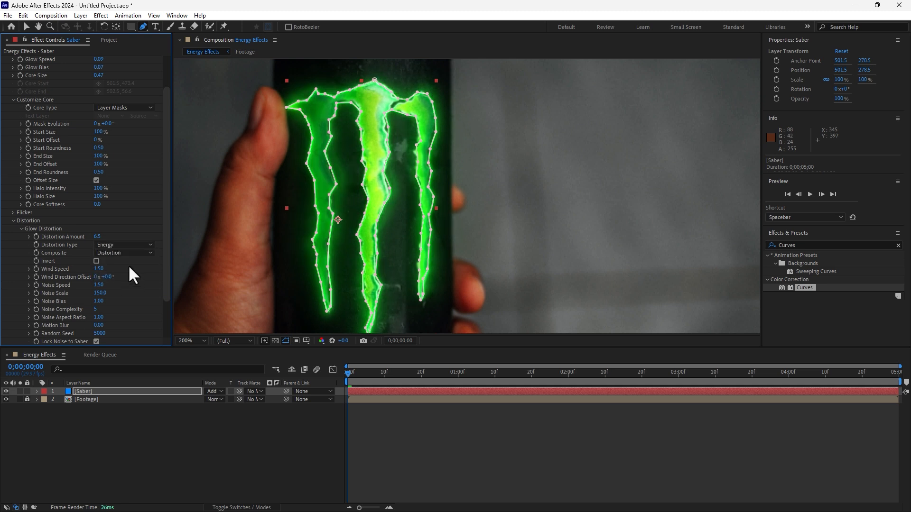
mouse_move(112, 237)
mouse_down()
mouse_move(135, 233)
mouse_move(113, 239)
mouse_up()
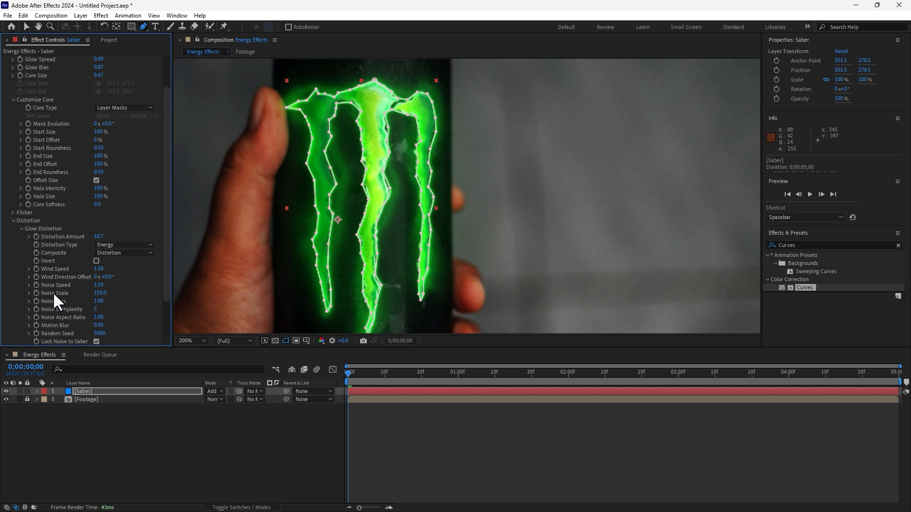
drag(101, 298, 77, 303)
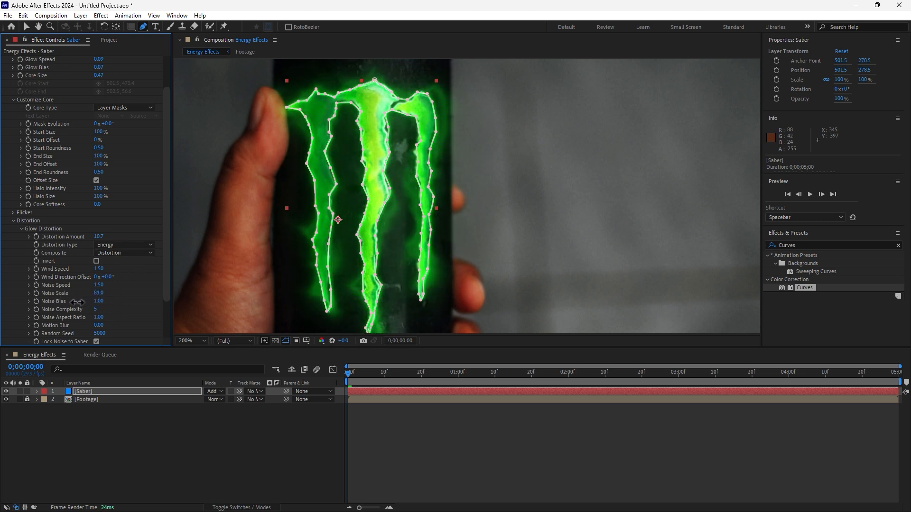
Step: Configure Saber's Core Distortion with Distortion Type Energy, Distortion Amount 5.0 and Noise Scale 21.0, and check the glow on the can
scroll(160, 176, down, 3)
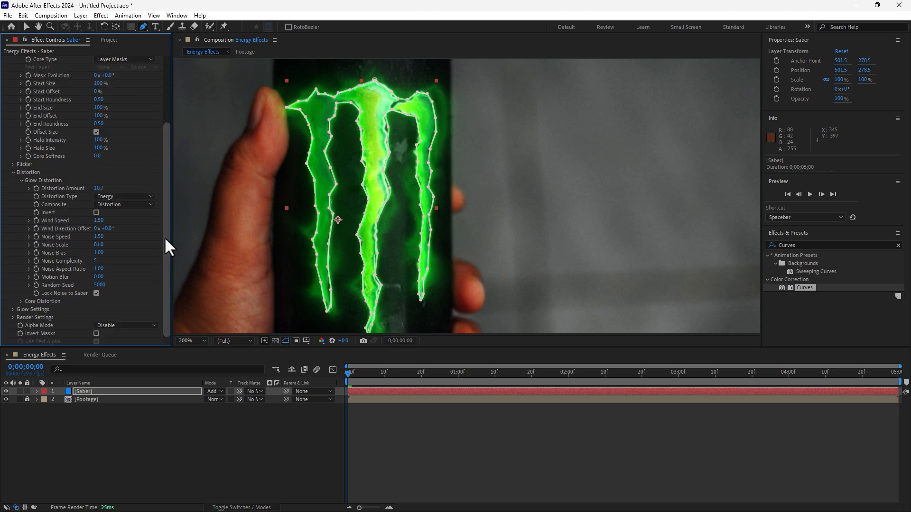
click(21, 301)
scroll(50, 294, down, 4)
click(107, 245)
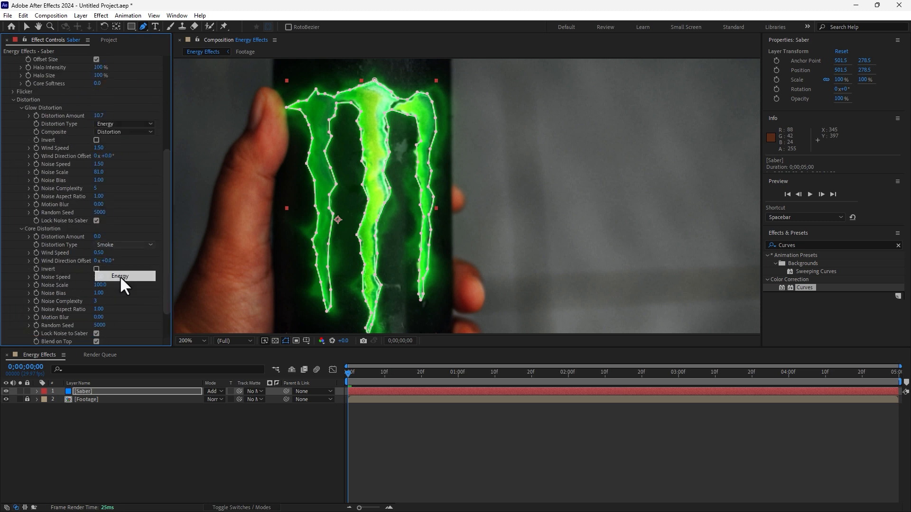
click(119, 275)
drag(100, 236, 124, 237)
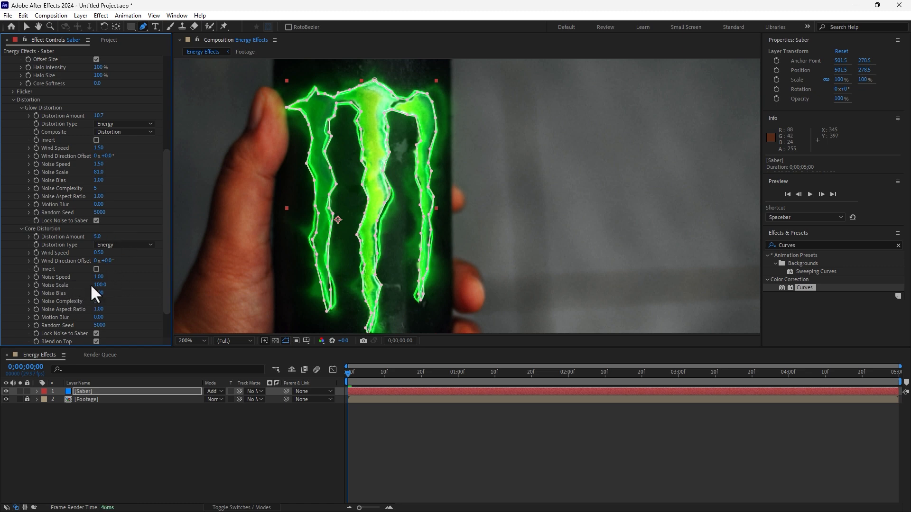
drag(99, 284, 72, 306)
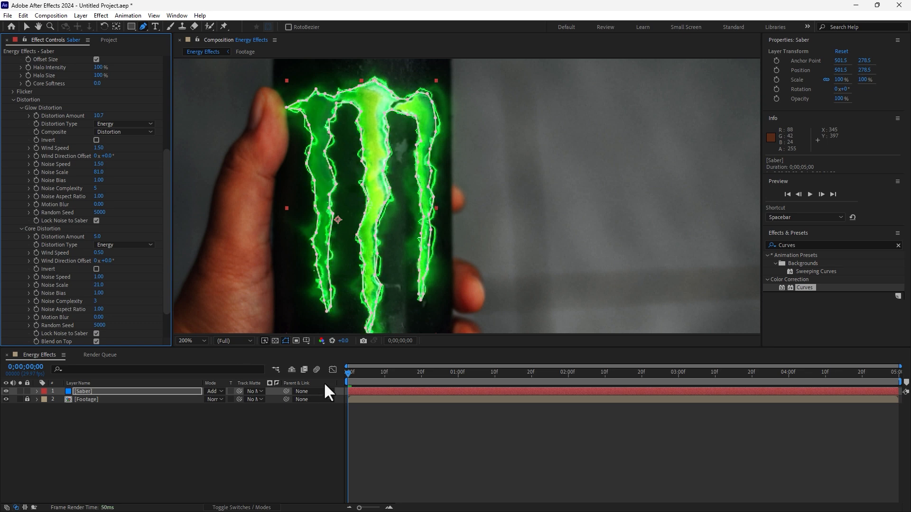
click(400, 420)
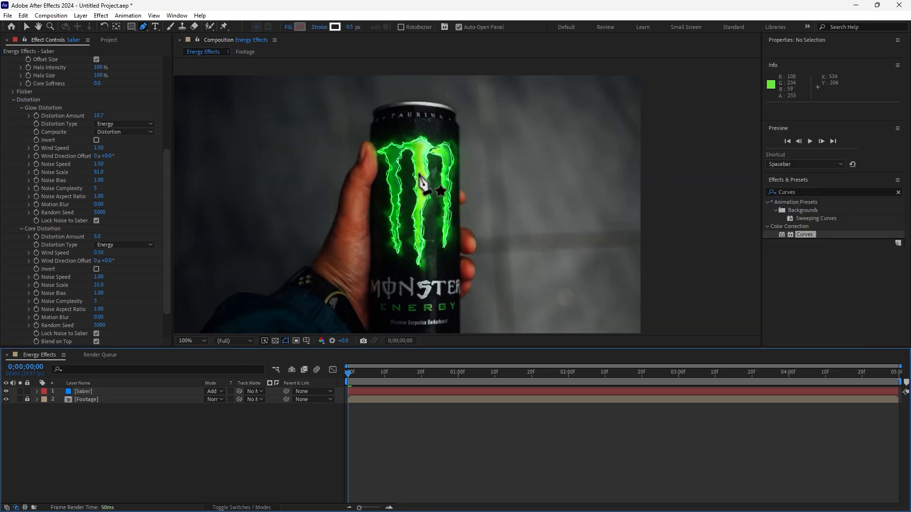
drag(363, 190, 422, 169)
key(g)
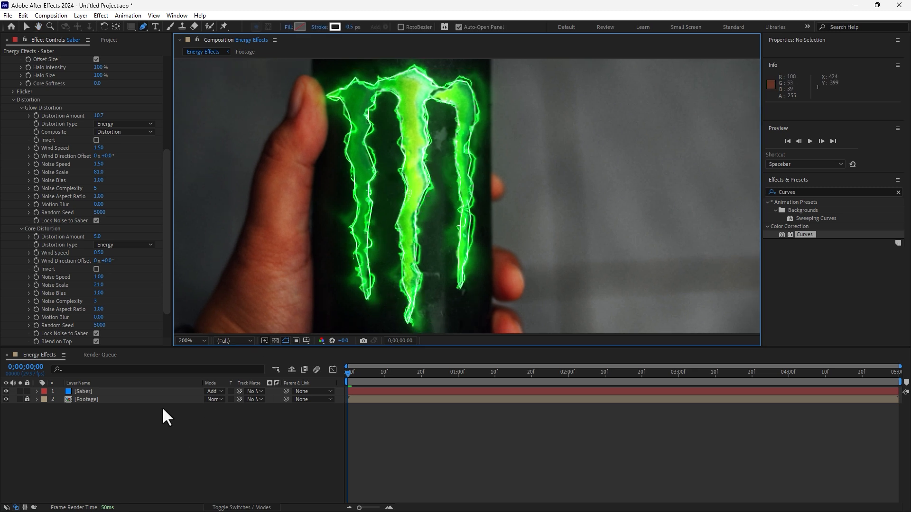
Step: Keyframe the Saber layer's Start Offset at 100% at 0;00;01;00
click(93, 392)
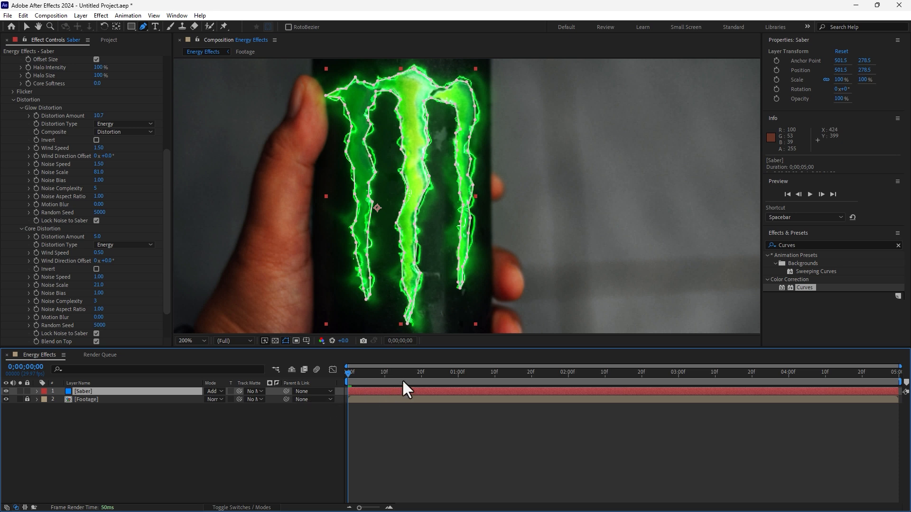
click(458, 374)
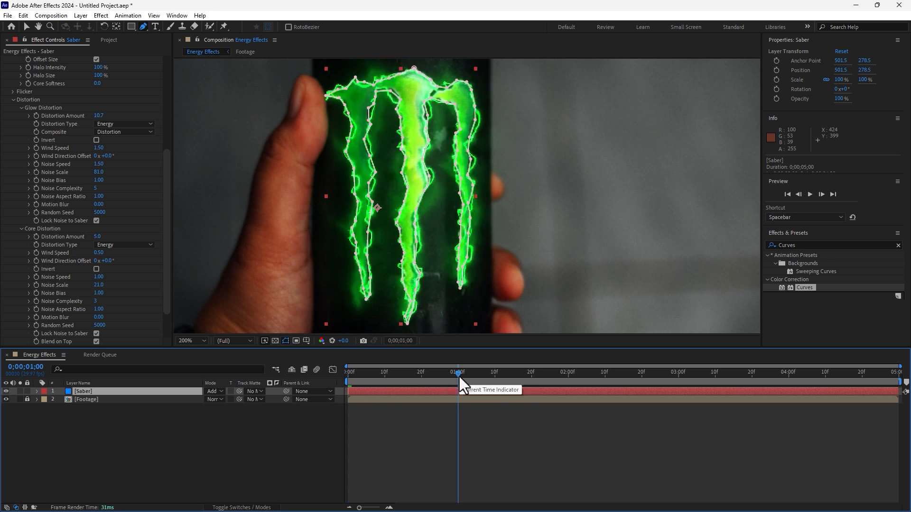
drag(165, 207, 170, 104)
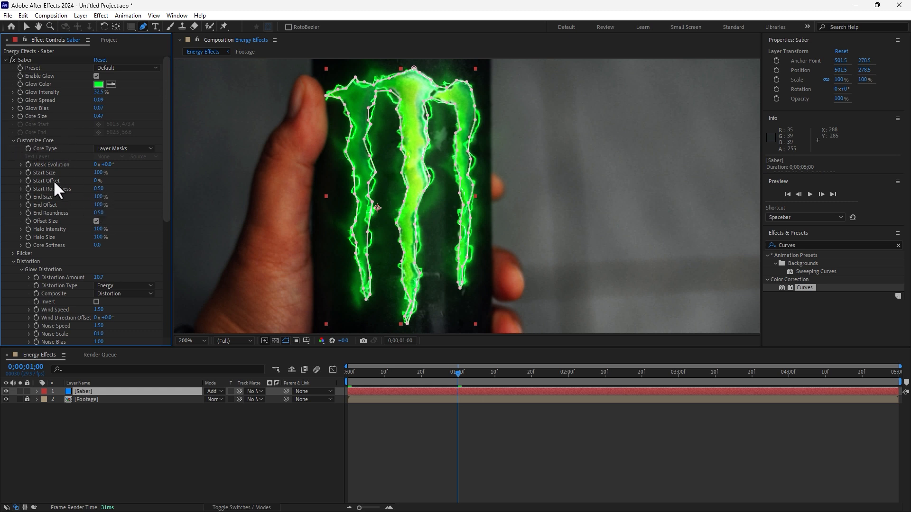
drag(97, 183, 147, 177)
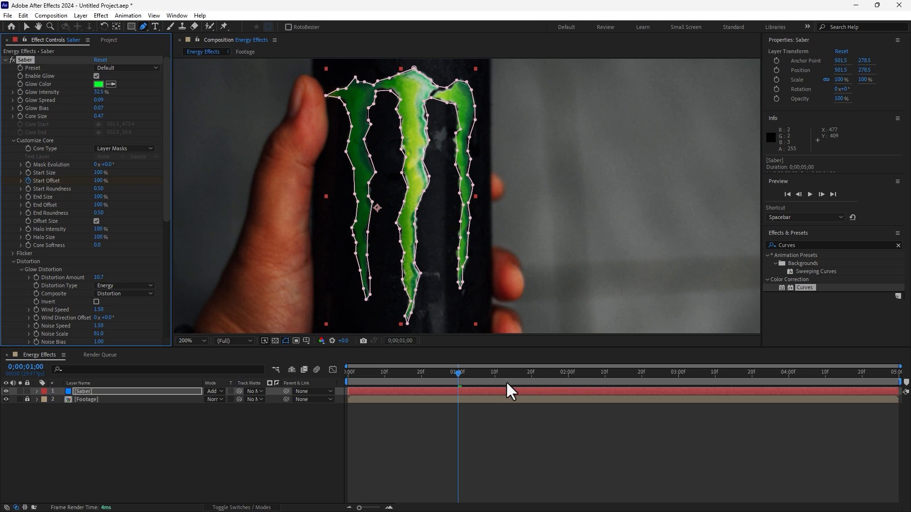
Step: Keyframe Start Offset at 0% at 0;00;01;15 and check the reveal between the two keyframes
drag(508, 372, 512, 373)
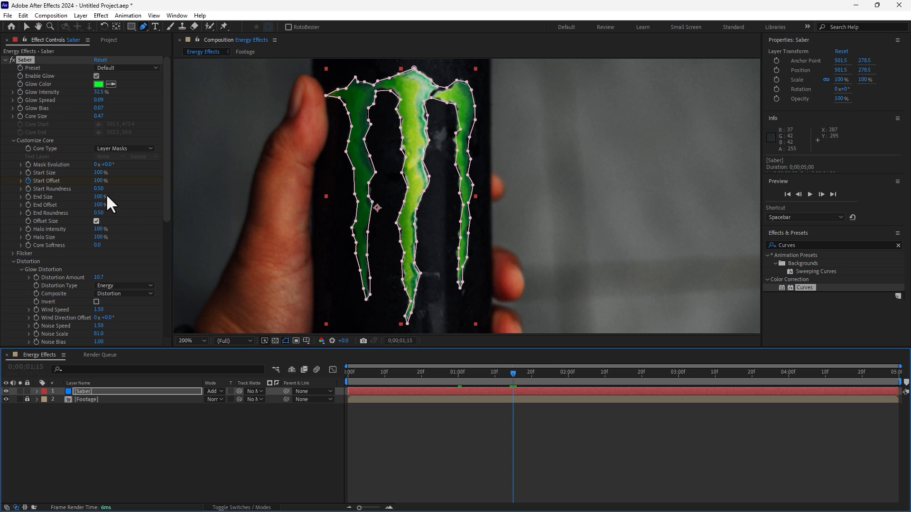
drag(99, 181, 99, 267)
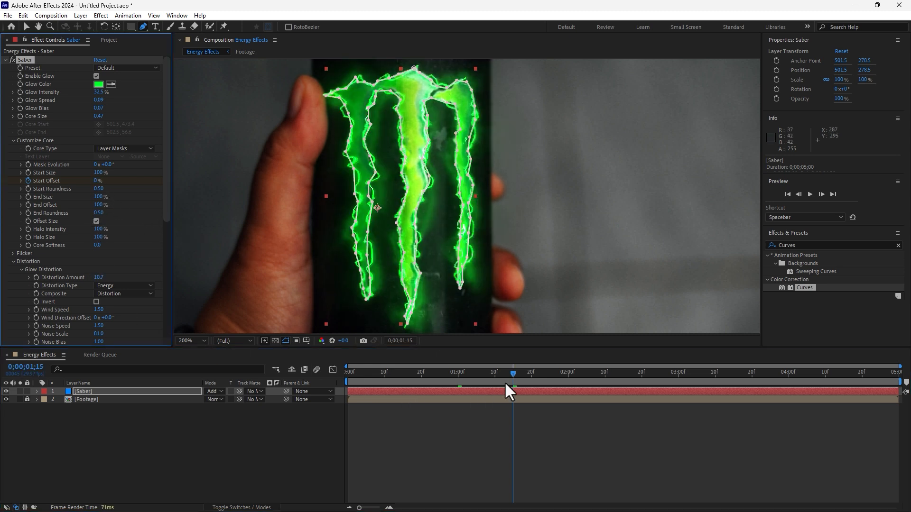
click(483, 372)
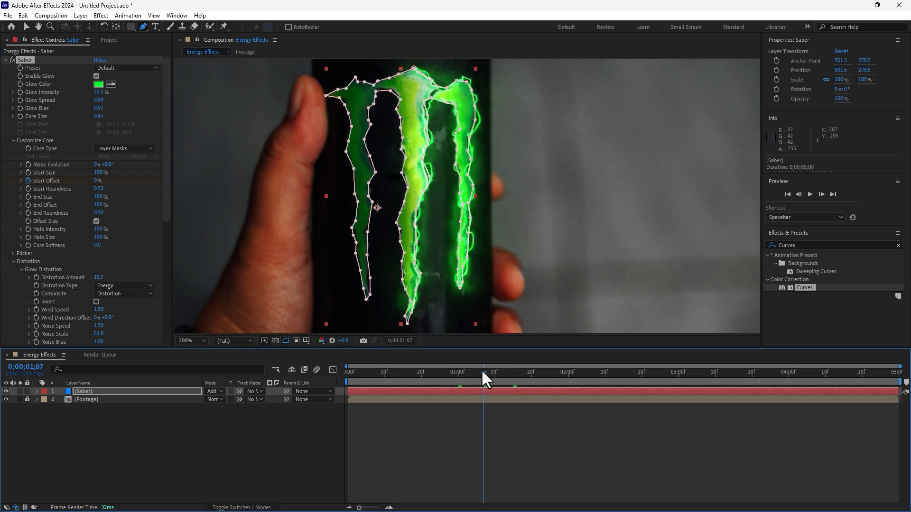
click(481, 372)
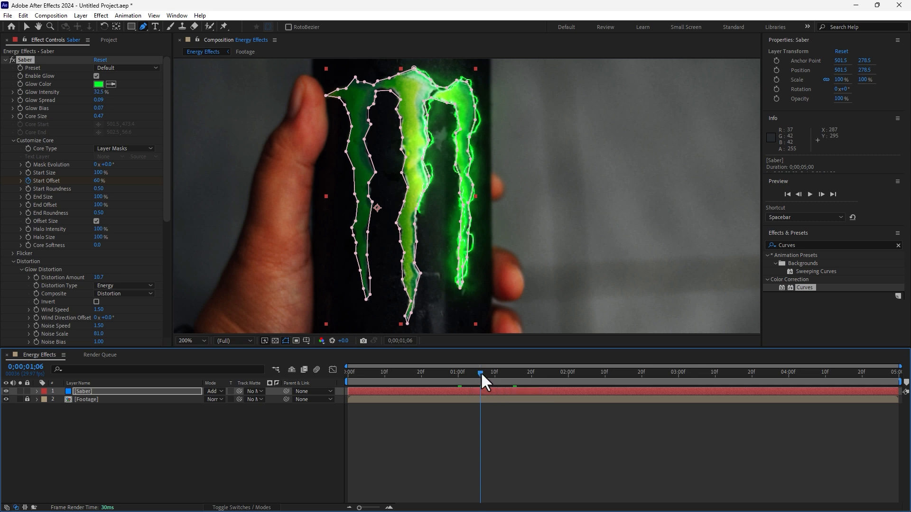
Step: Keyframe Saber's End Offset at 100% at 0;00;01;07 and at 0% at 0;00;02;00
click(483, 372)
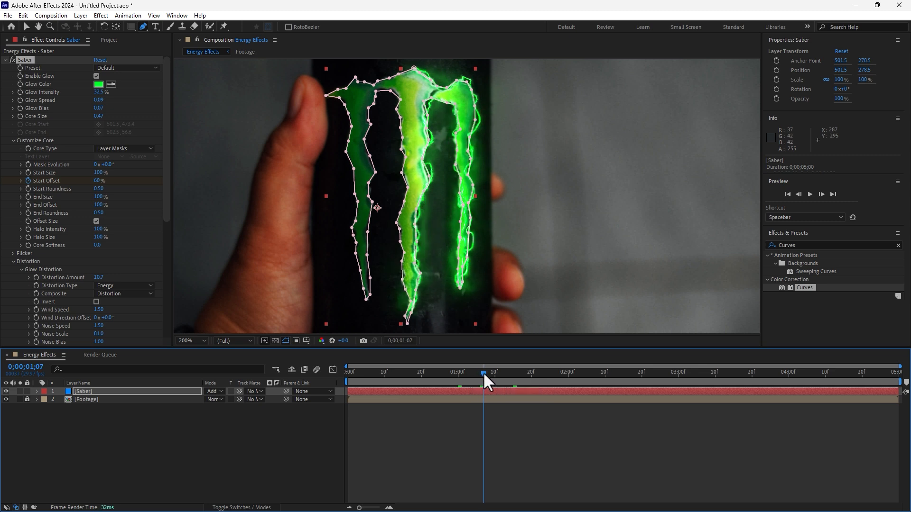
click(27, 203)
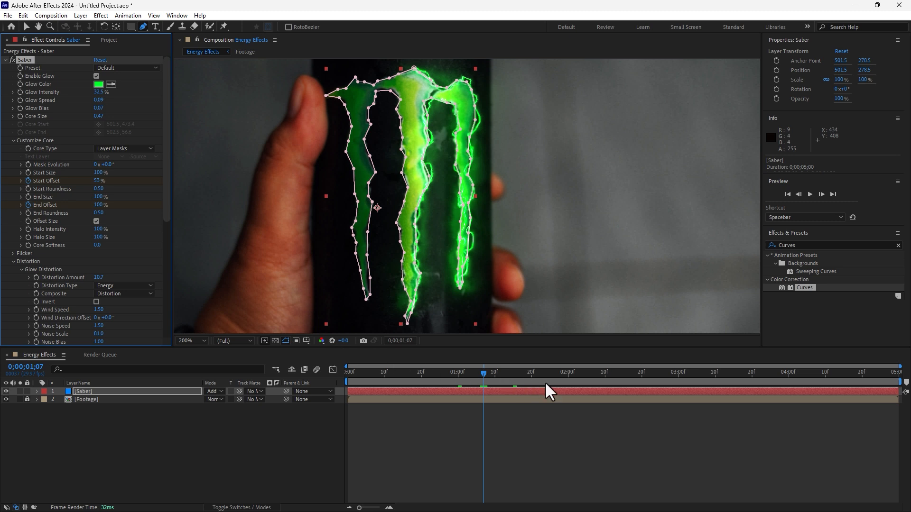
click(569, 372)
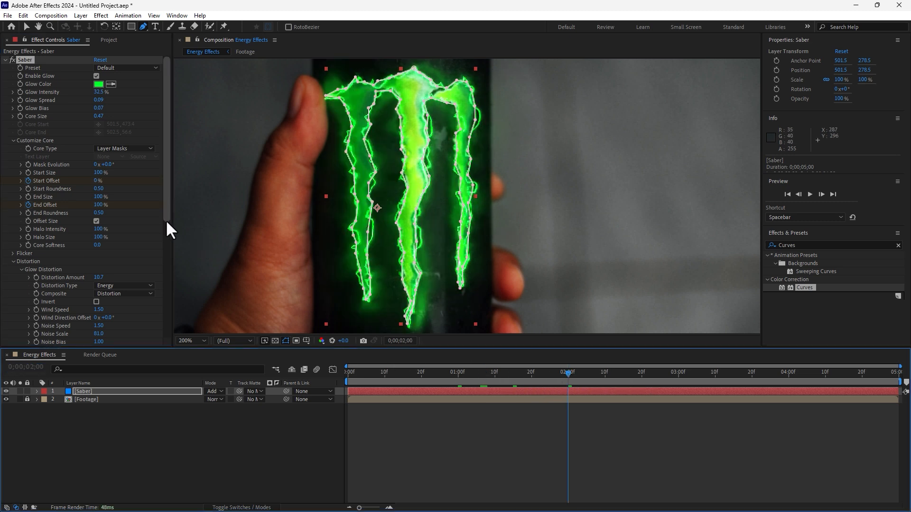
drag(99, 213, 101, 293)
click(494, 431)
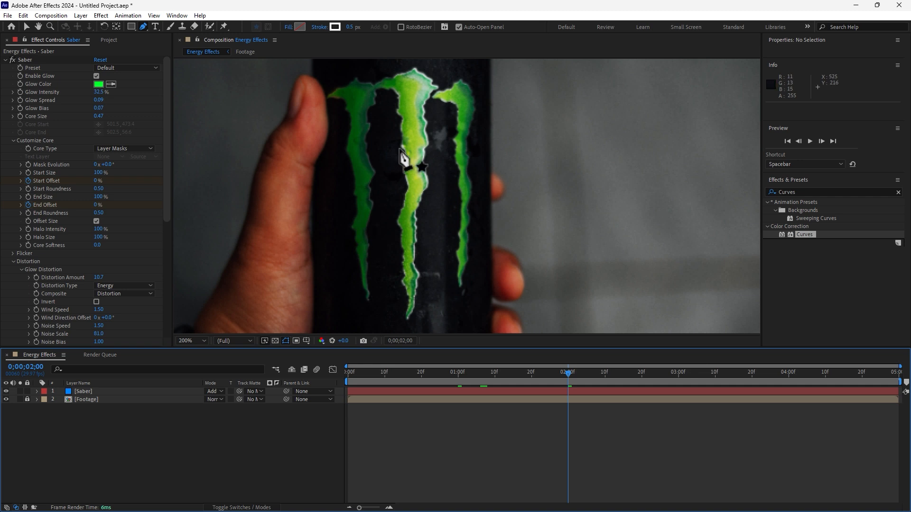
Step: Trim the composition's work area to run from 0;00;00;27 to 0;00;02;20
drag(904, 382, 672, 382)
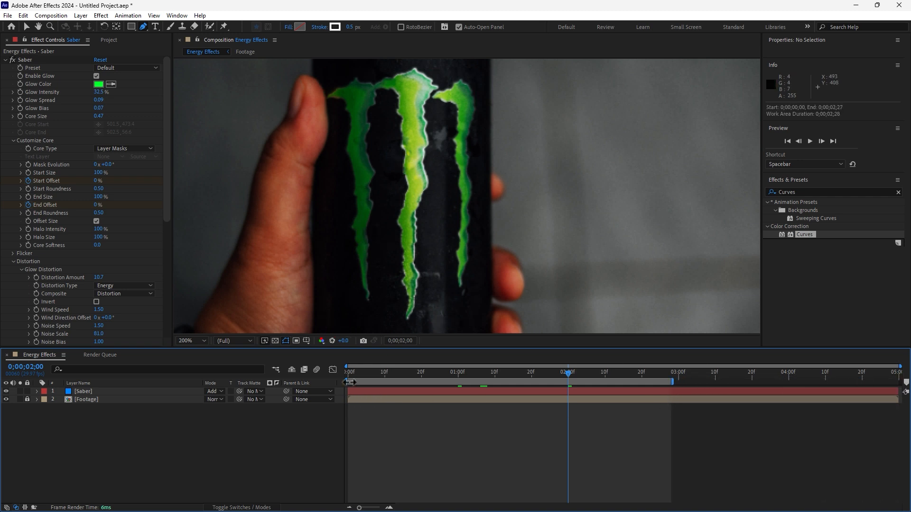
drag(350, 382, 442, 380)
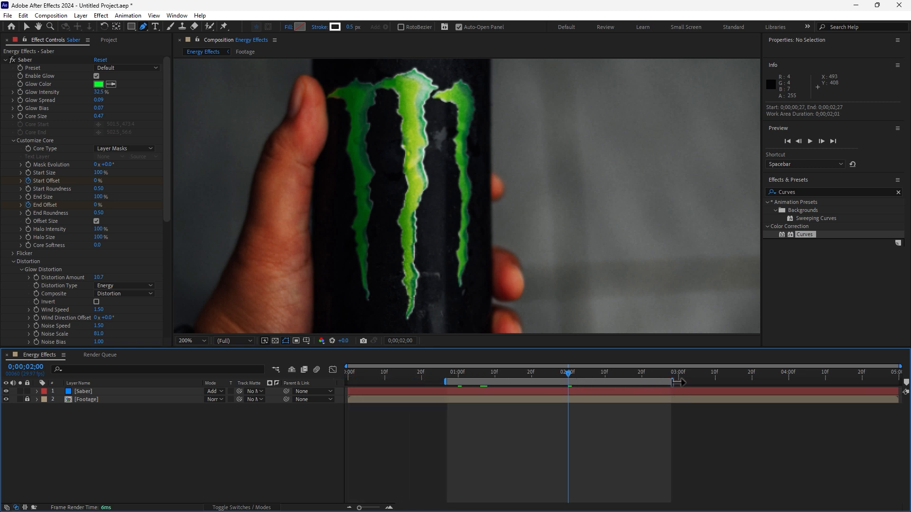
drag(679, 382, 646, 382)
Step: Preview the glow animation from 0;00;00;29 with the composition view at 100% magnification
click(456, 373)
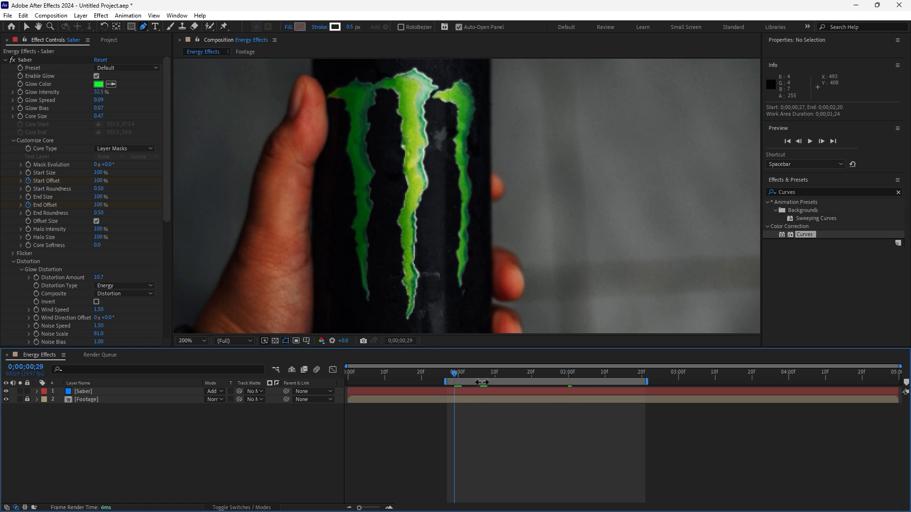
key(space)
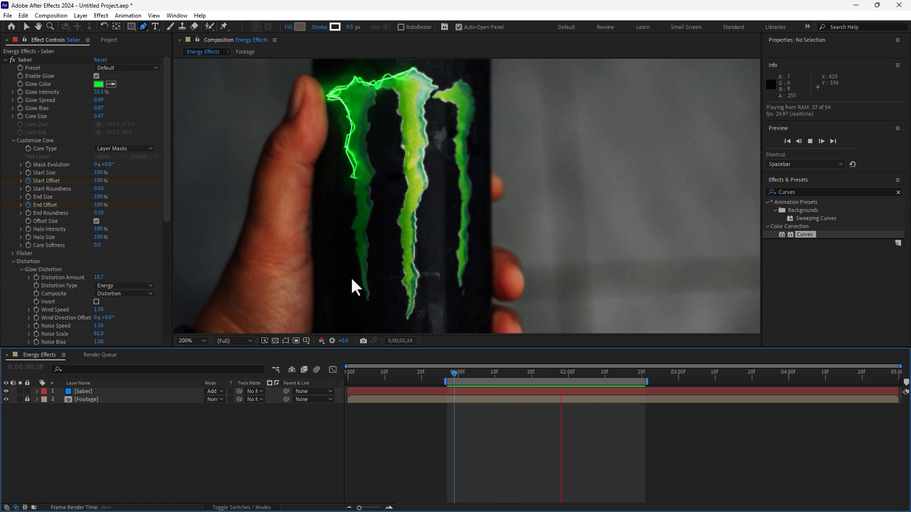
click(194, 341)
click(198, 185)
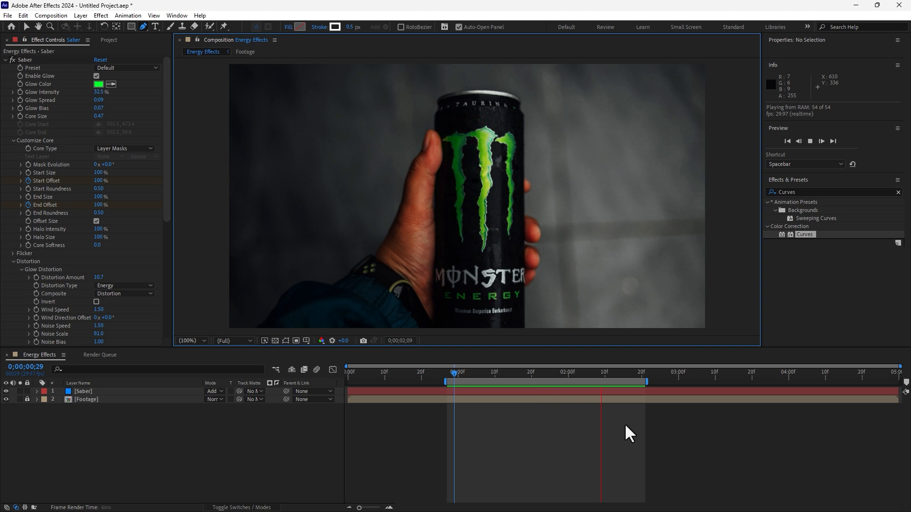
key(space)
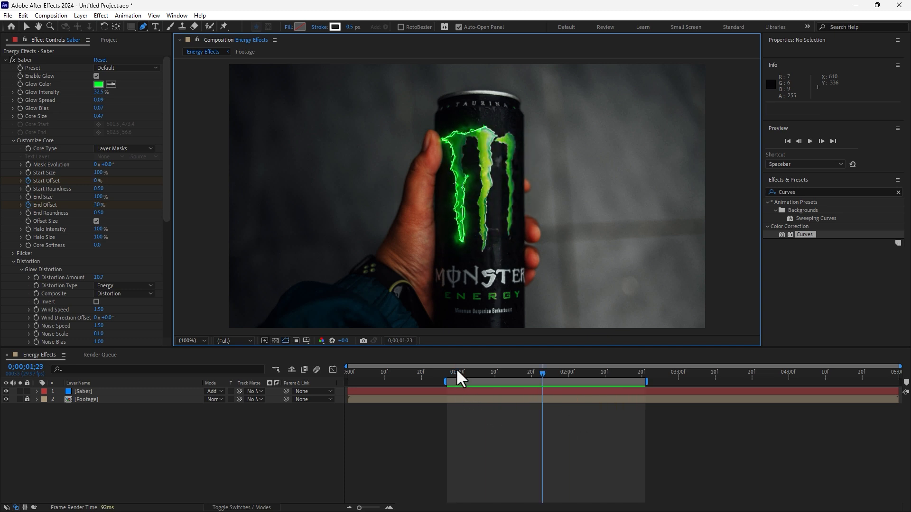
Step: Keyframe Saber's Mask Evolution at 0° at 0;00;00;28 and +86.0° at 0;00;02;00, and preview the animation
click(451, 374)
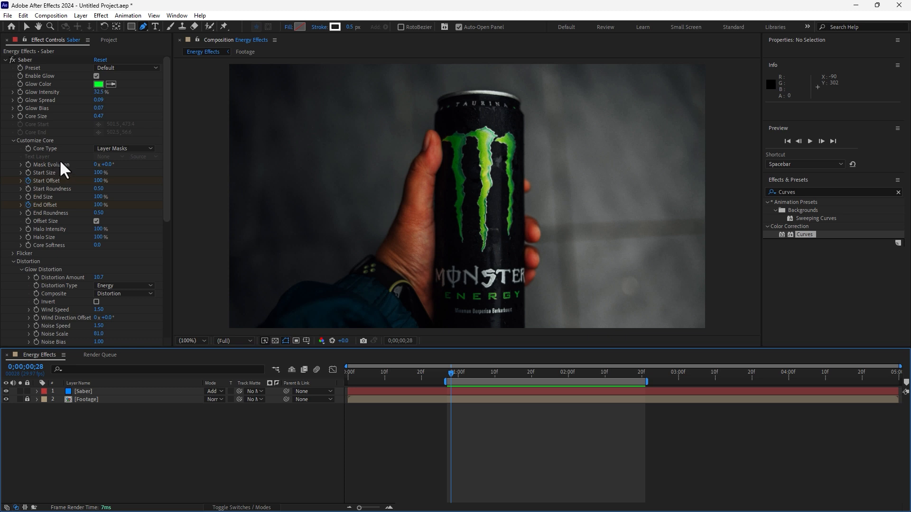
click(28, 165)
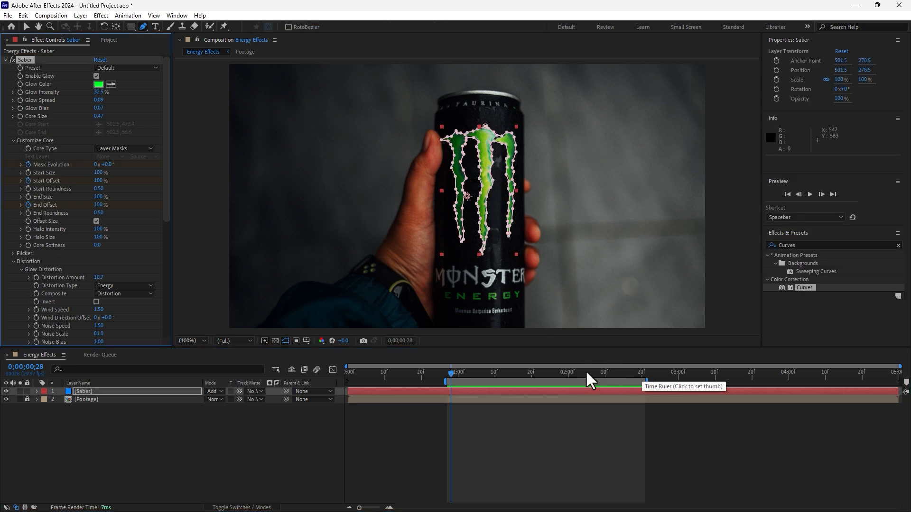
click(570, 374)
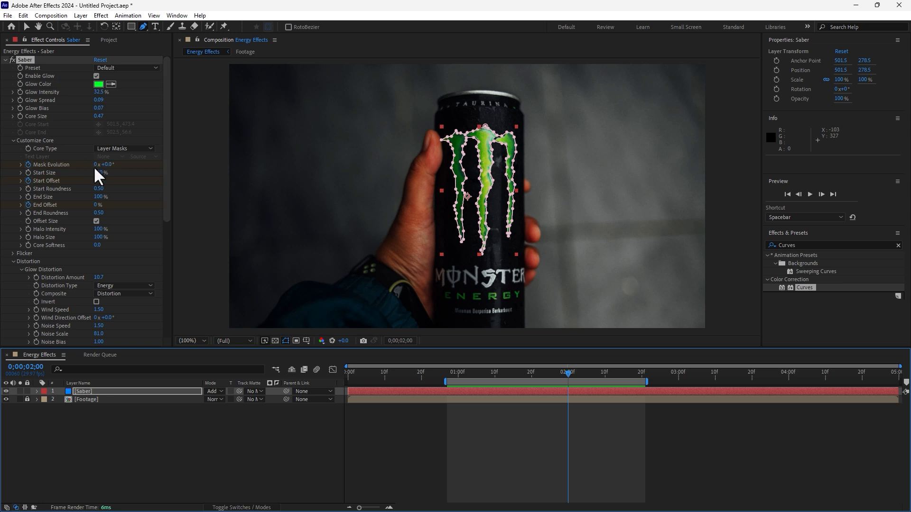
drag(109, 166, 154, 168)
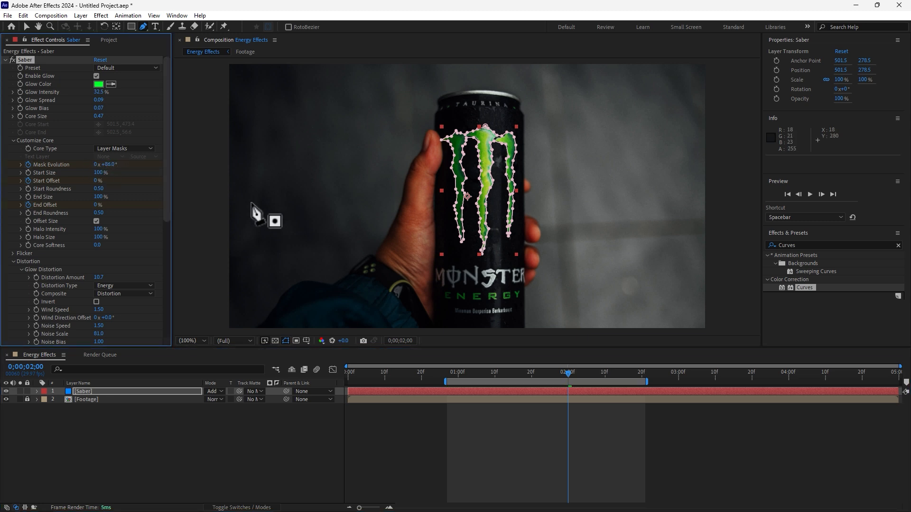
click(448, 435)
click(449, 374)
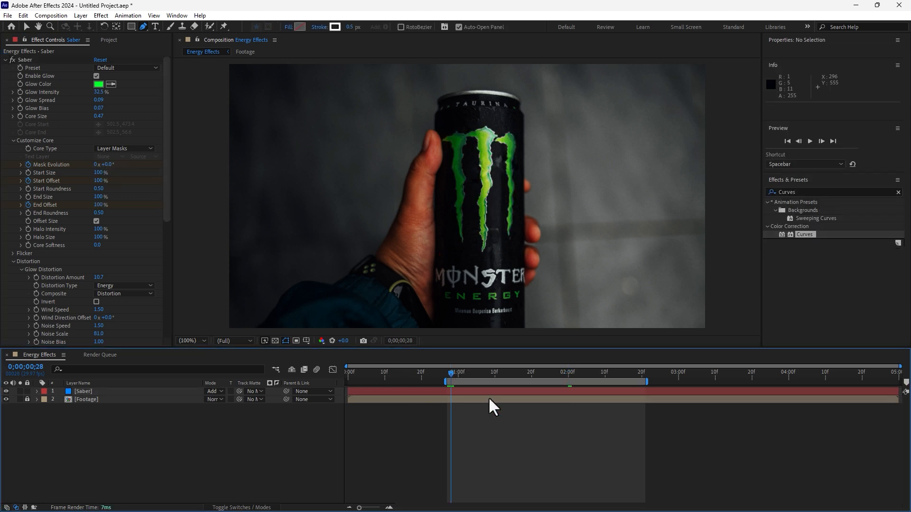
key(space)
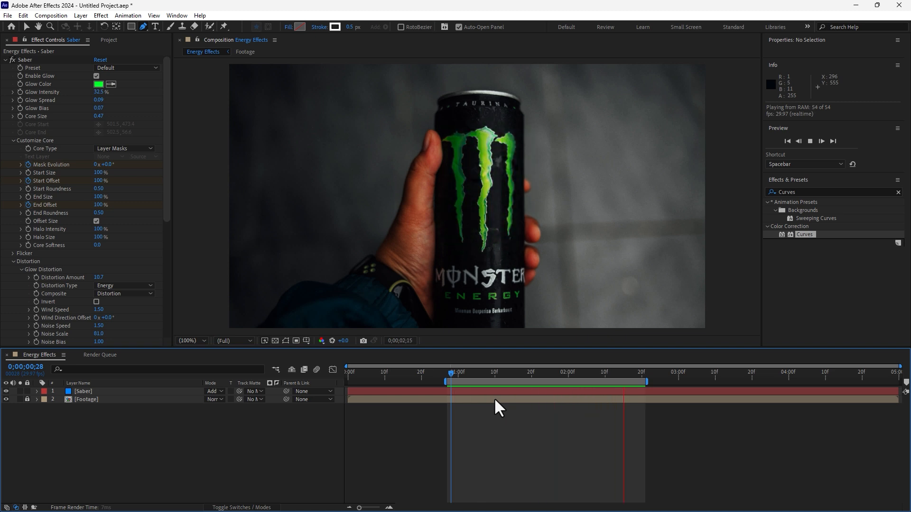
key(space)
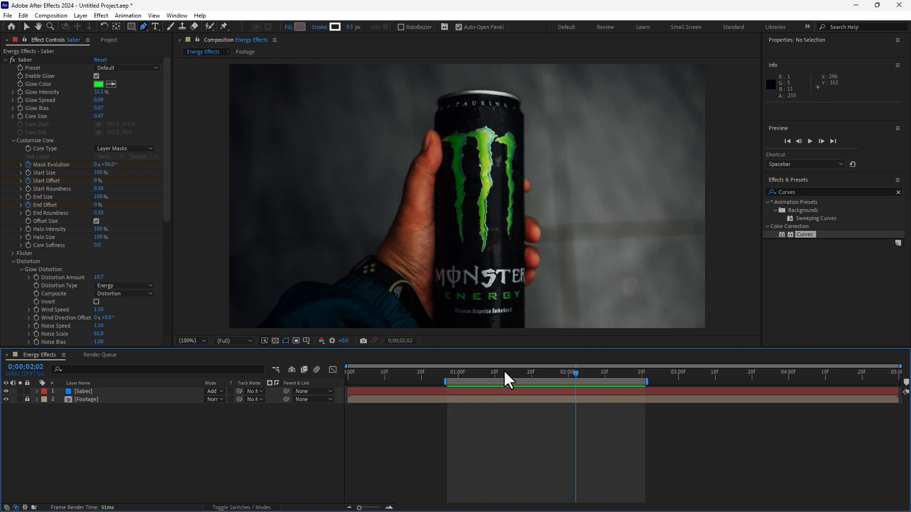
Step: Reveal the Saber layer's keyframes, lower Mask Evolution at 0;00;02;00 to +15.0°, and preview the result
drag(507, 379, 590, 381)
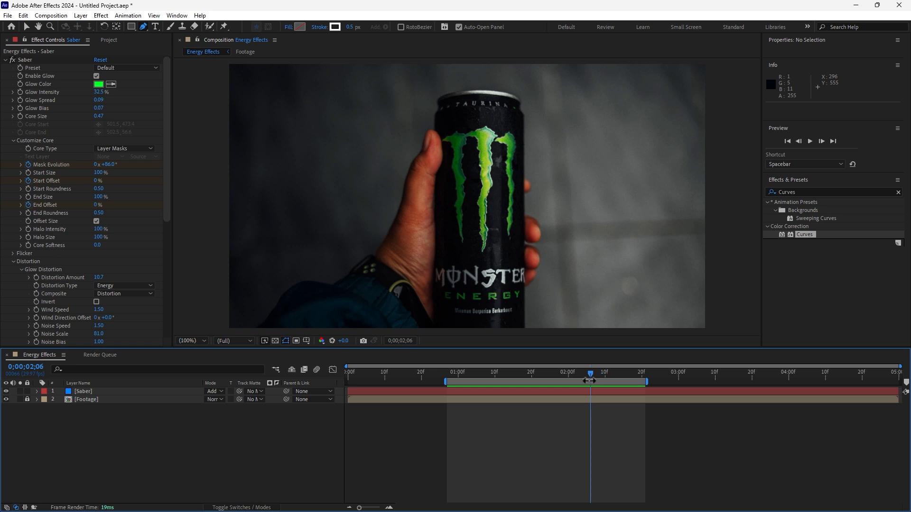
key(u)
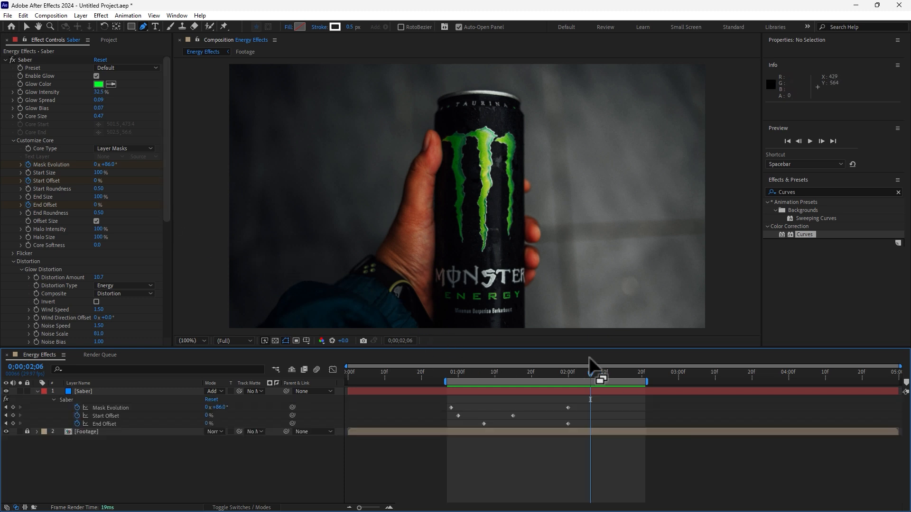
drag(578, 378, 569, 380)
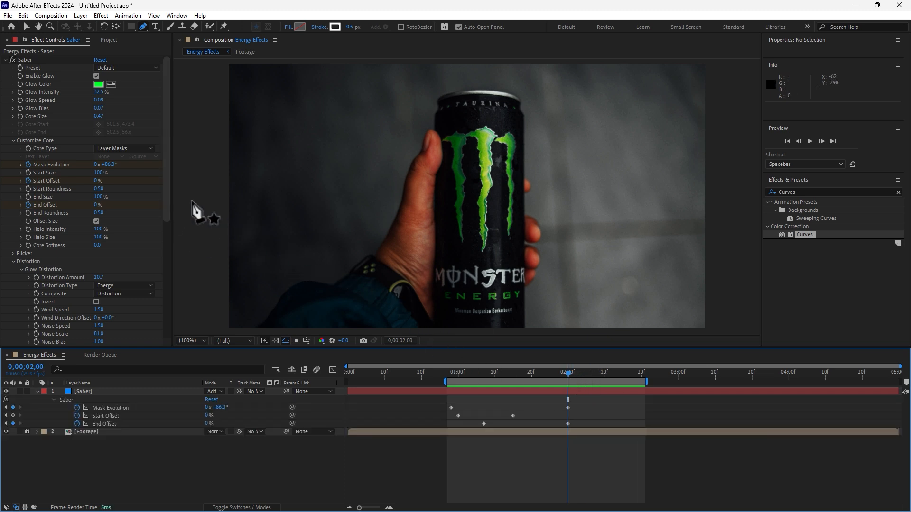
drag(106, 164, 111, 242)
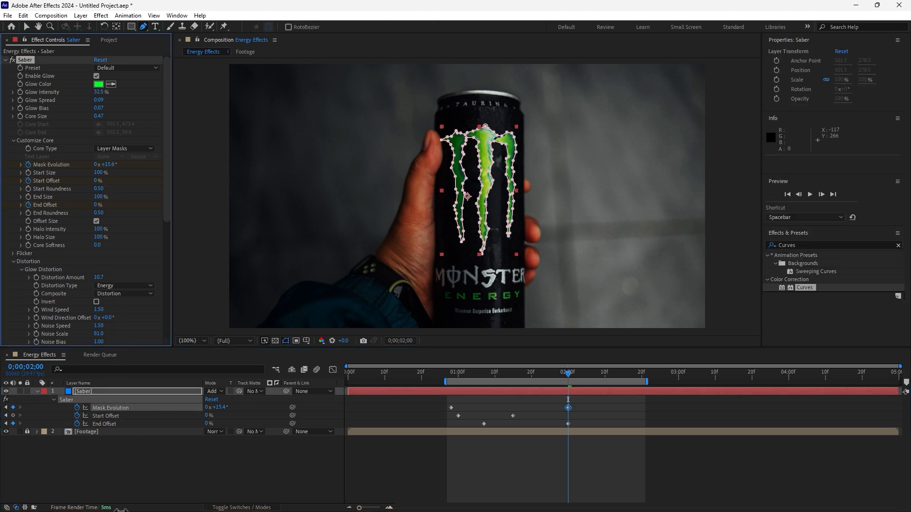
click(454, 374)
key(space)
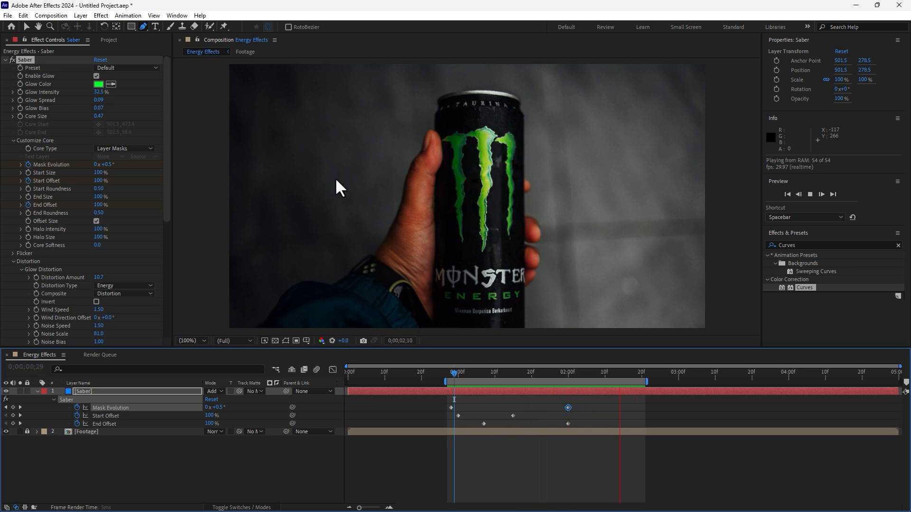
Step: Import the WAV file "Checksub, automatic subtitling editor.wav" from the Music folder into the project
click(104, 39)
double_click(107, 204)
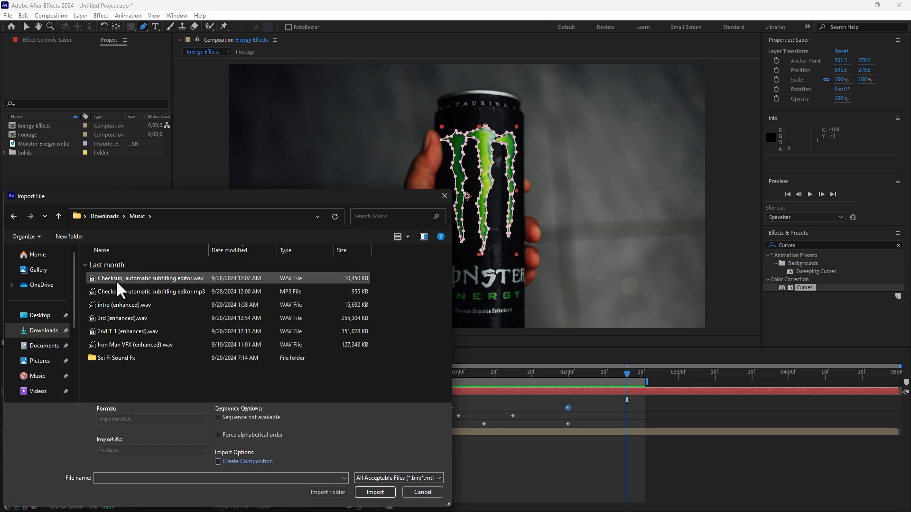
double_click(184, 280)
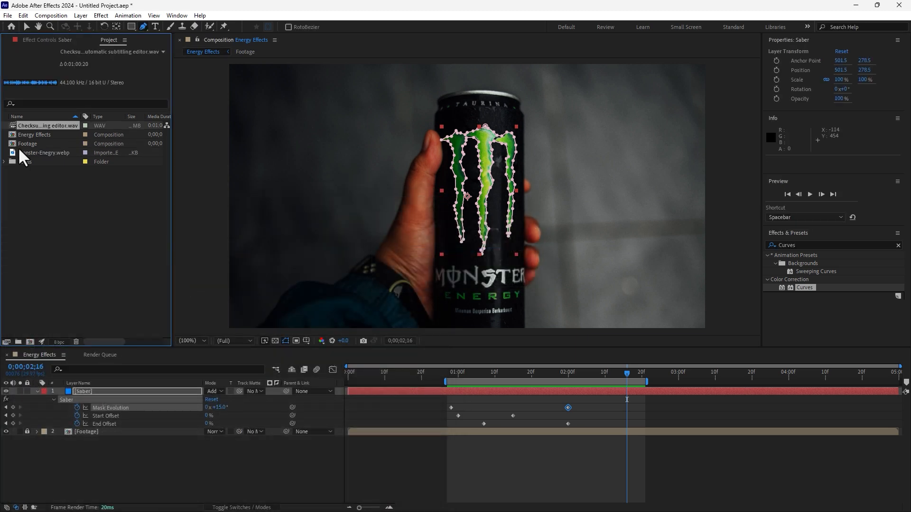
Step: Import "Electricity - Sound Effect (HD).mp4" and add it to the Energy Effects composition below the Footage layer
double_click(94, 216)
double_click(118, 279)
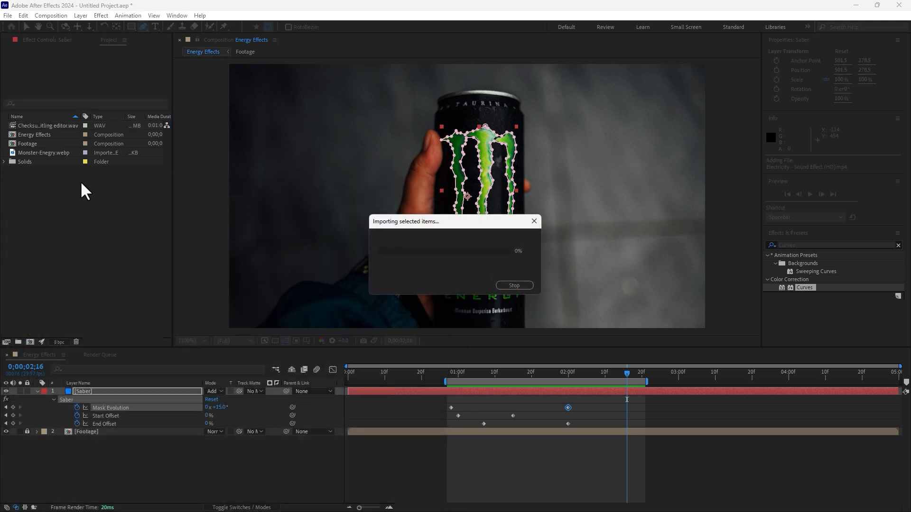
drag(46, 128, 310, 445)
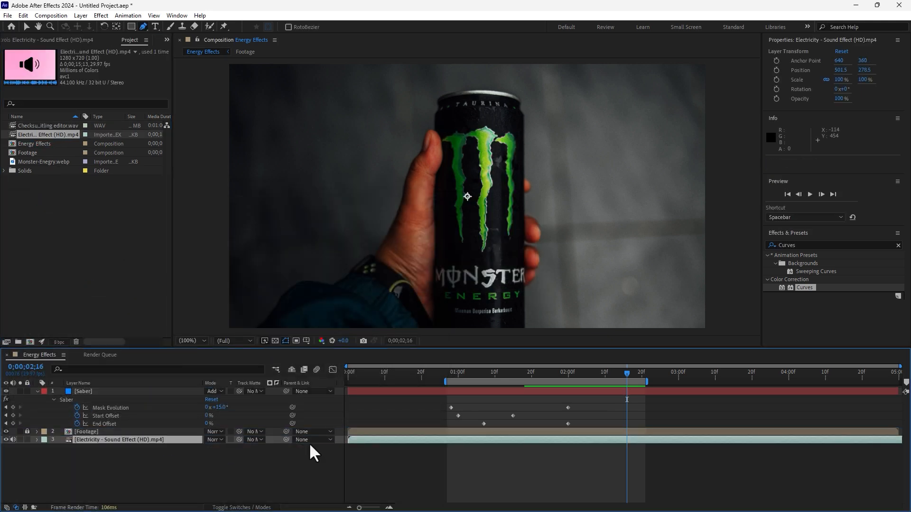
Step: Show the Electricity sound layer's audio waveform and slide the layer earlier so a burst begins at about 0;00;01;04
click(37, 440)
click(45, 457)
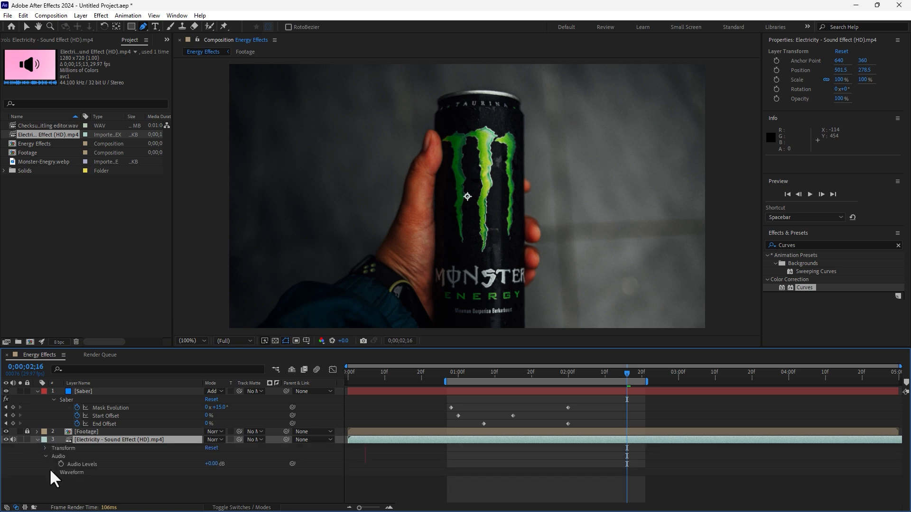
click(51, 472)
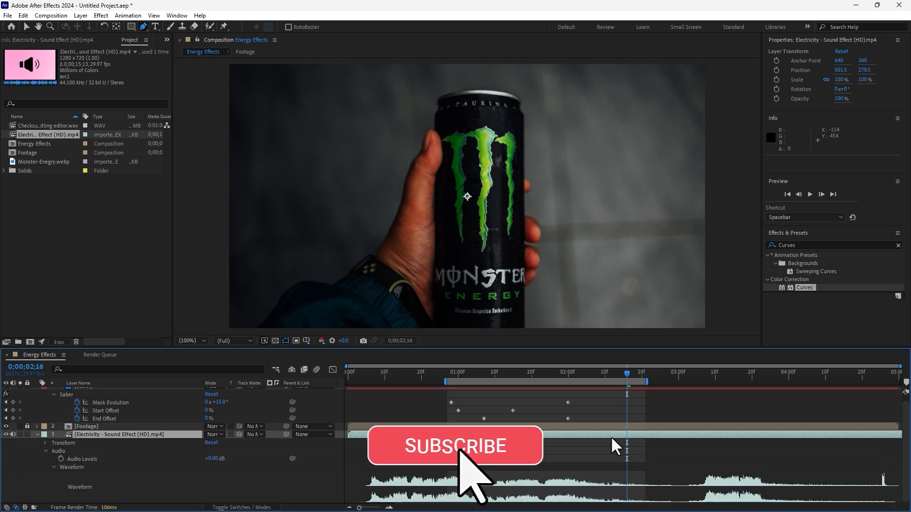
drag(679, 436, 439, 433)
drag(779, 434, 495, 442)
drag(642, 435, 477, 441)
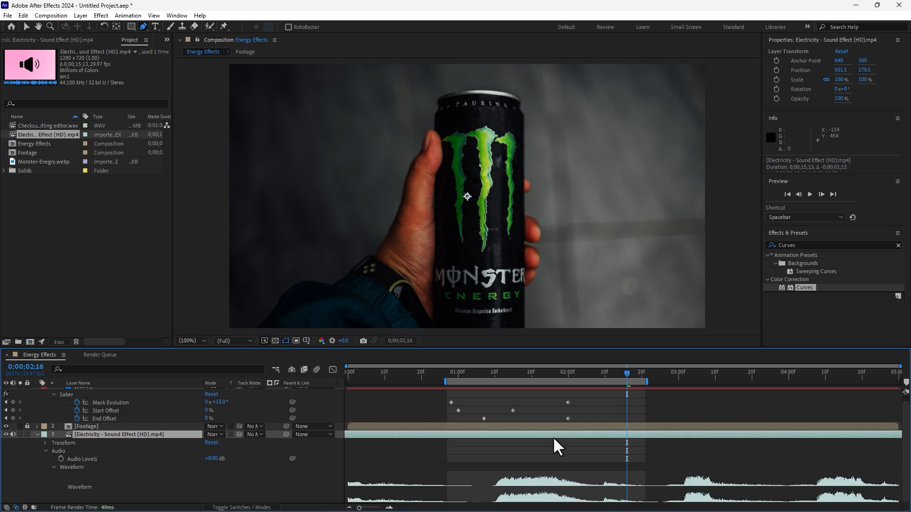
drag(554, 434, 530, 432)
Step: Check the sound burst's timing against the Saber keyframes and preview glow and audio together from 0;00;00;29
click(473, 375)
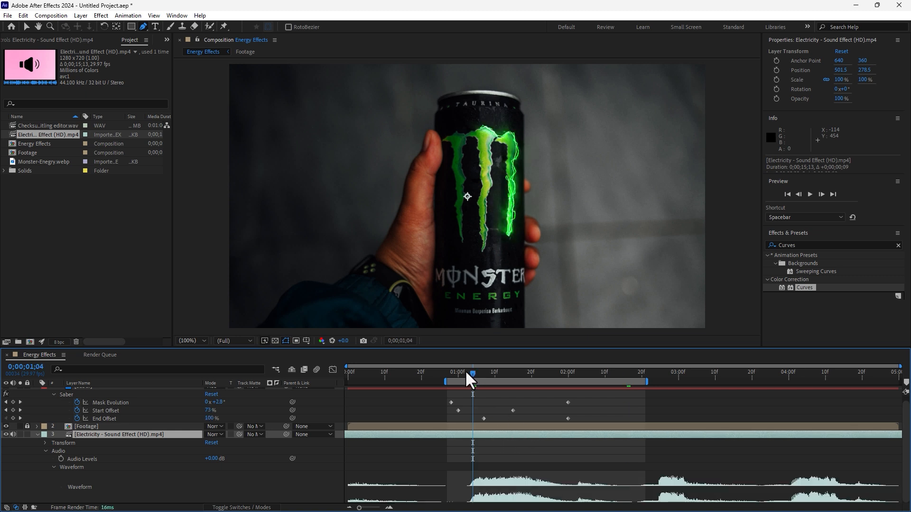
drag(466, 373, 449, 408)
key(Page_Up)
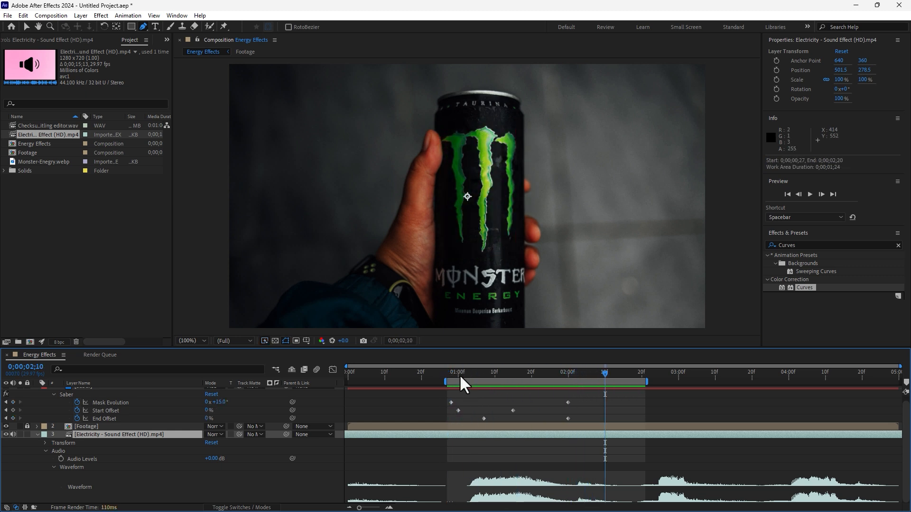
click(457, 374)
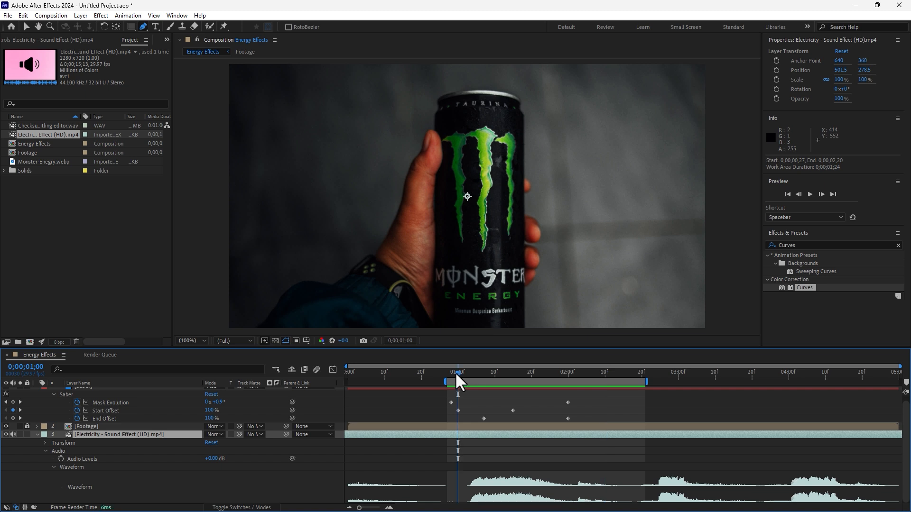
mouse_move(454, 373)
mouse_down()
mouse_move(505, 374)
mouse_move(453, 376)
mouse_up()
key(space)
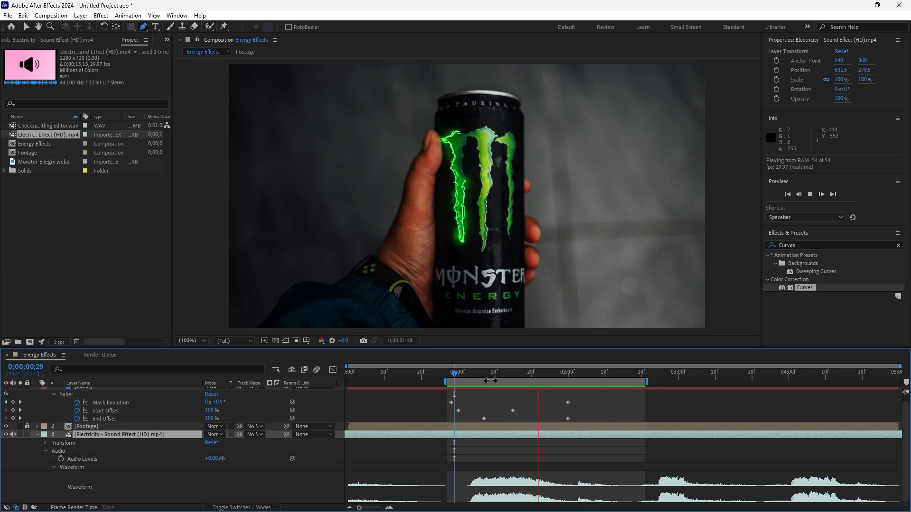
key(space)
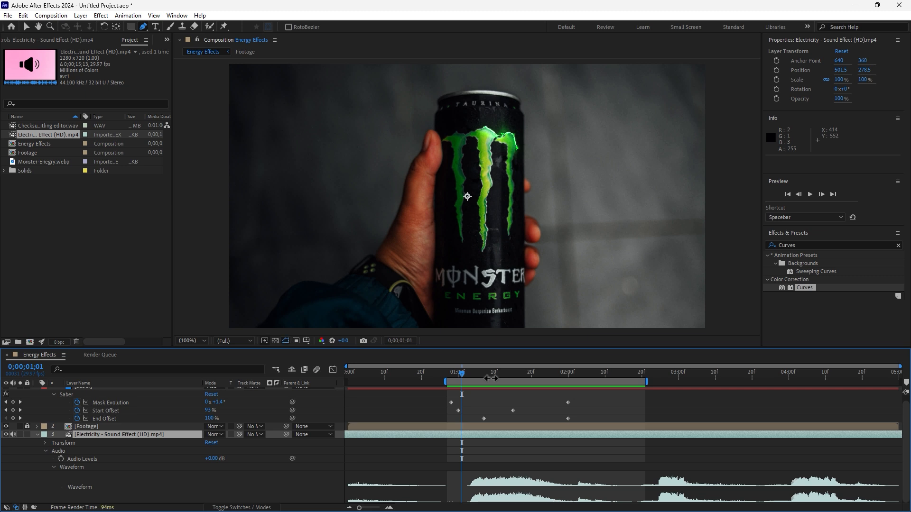